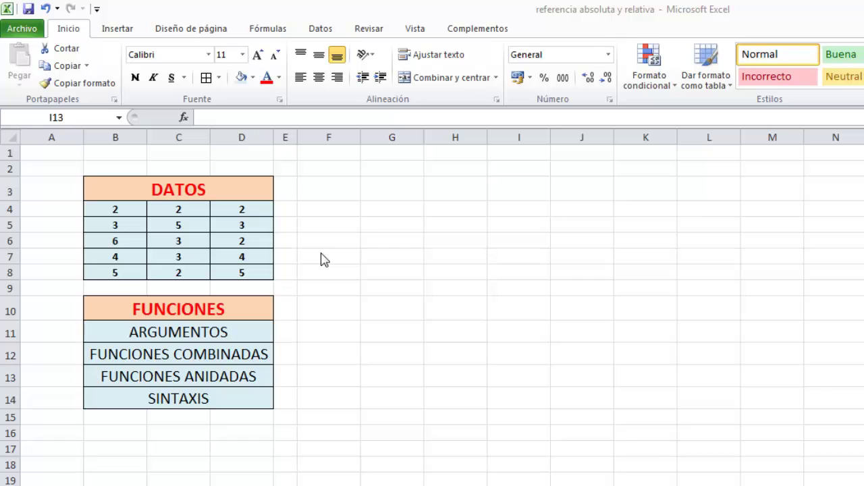
{"action": "left_click", "coordinate": [166, 182]}
{"action": "left_click_drag", "start_coordinate": [178, 200], "coordinate": [193, 272]}
{"action": "left_click", "coordinate": [240, 272]}
{"action": "left_click", "coordinate": [232, 241]}
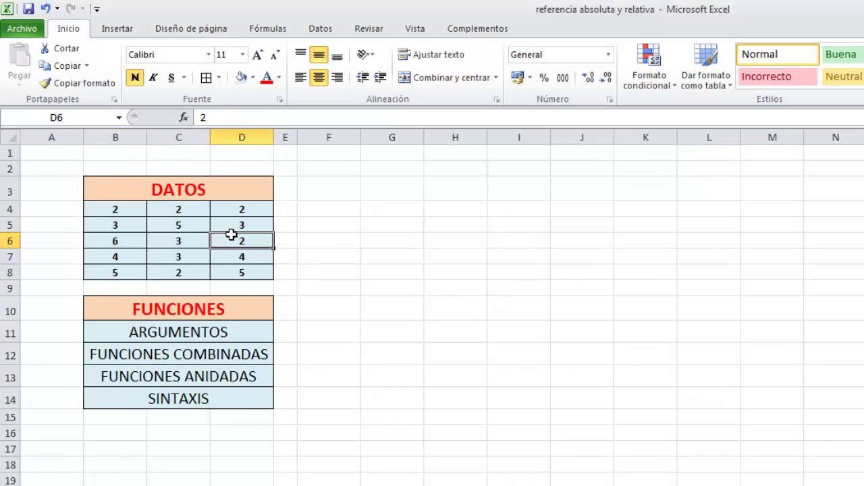
{"action": "left_click", "coordinate": [179, 241]}
{"action": "left_click", "coordinate": [127, 241]}
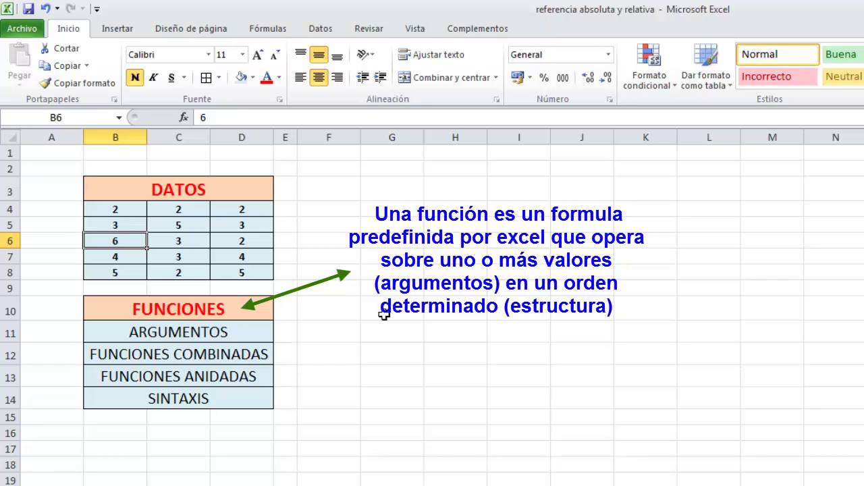
{"action": "left_click", "coordinate": [233, 334]}
Write a SUMA formula in cell G10 that adds the whole DATOS range, =SUMA(B4:D8).
{"action": "left_click", "coordinate": [392, 309]}
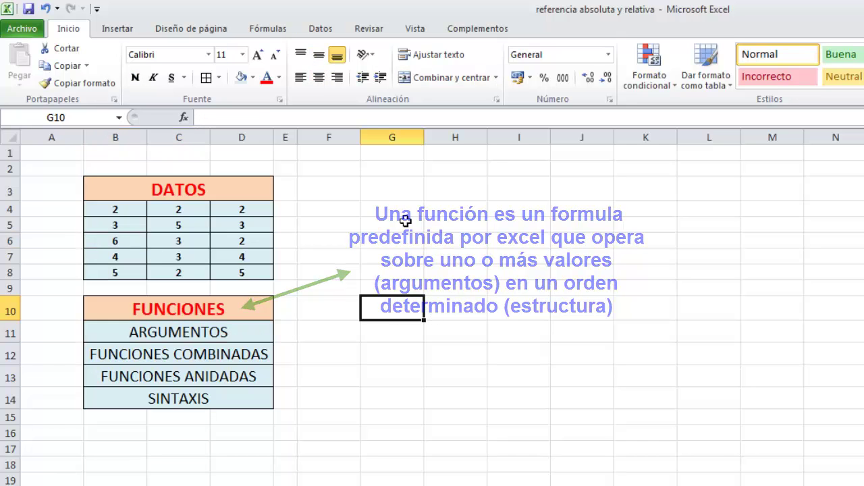
{"action": "type", "text": "="}
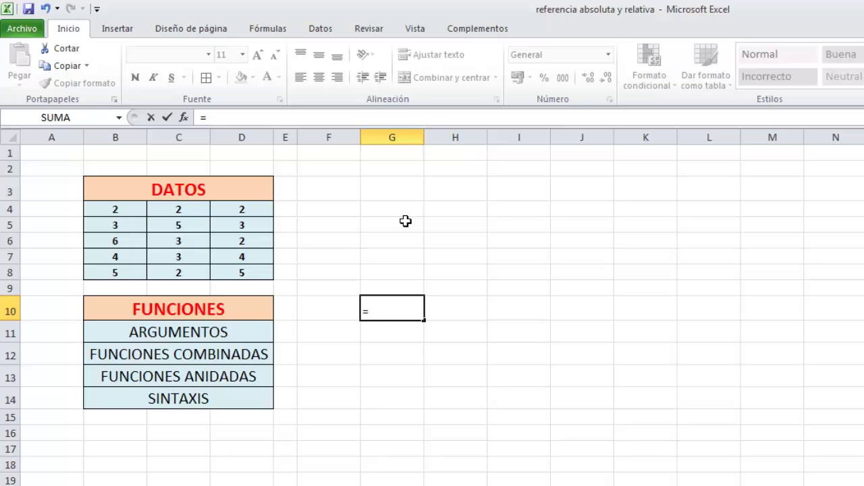
{"action": "type", "text": "SUMA"}
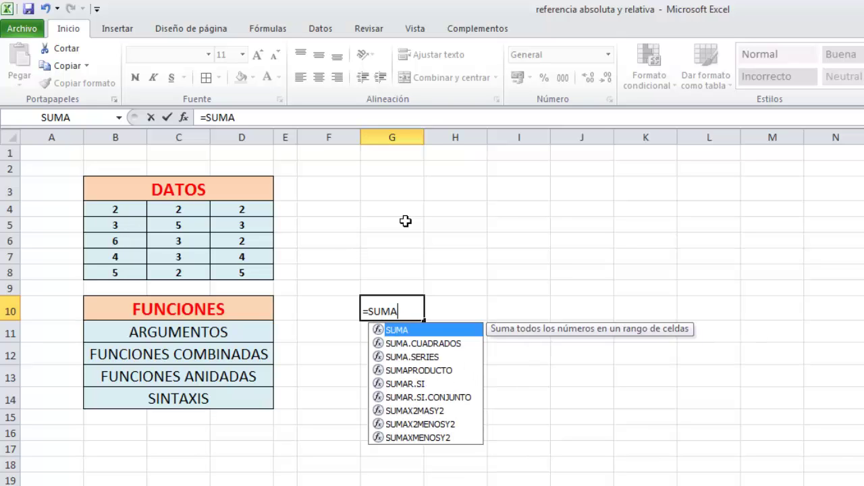
{"action": "double_click", "coordinate": [413, 331]}
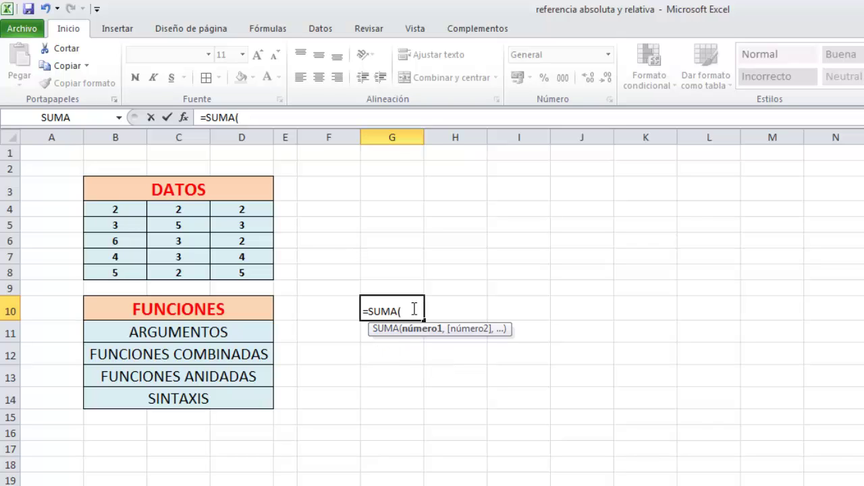
{"action": "left_click_drag", "start_coordinate": [107, 207], "coordinate": [242, 278]}
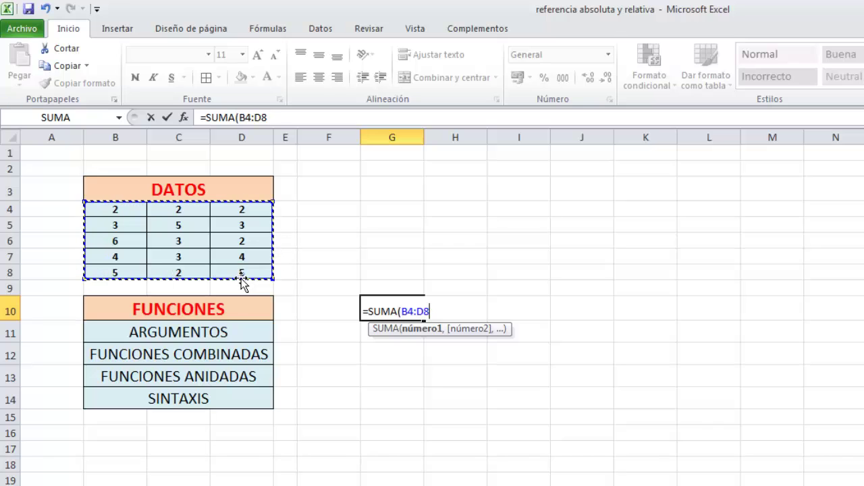
{"action": "type", "text": ")"}
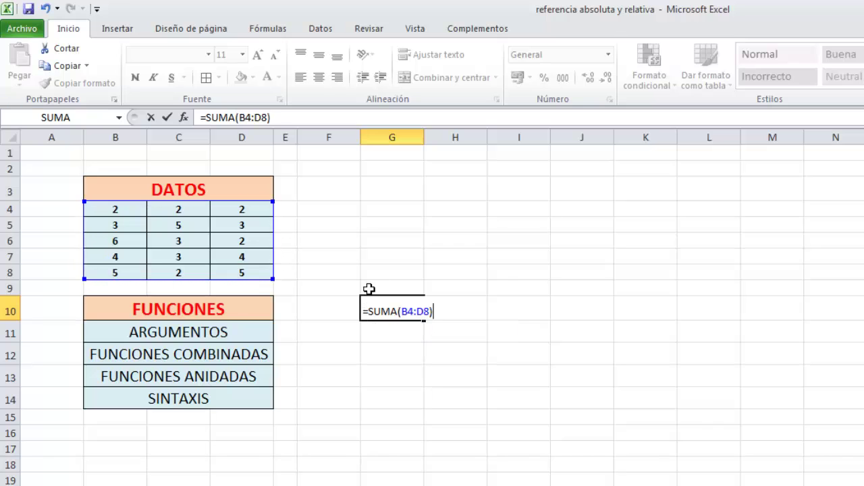
Review the SUMA formula in G10 and its B4:D8 argument, and enter the formula in the cell.
{"action": "left_click", "coordinate": [415, 314]}
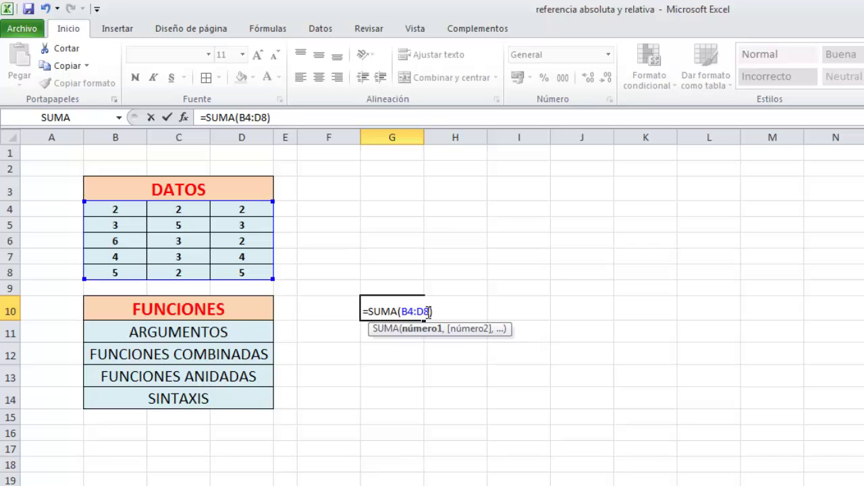
{"action": "left_click_drag", "start_coordinate": [439, 311], "coordinate": [358, 309]}
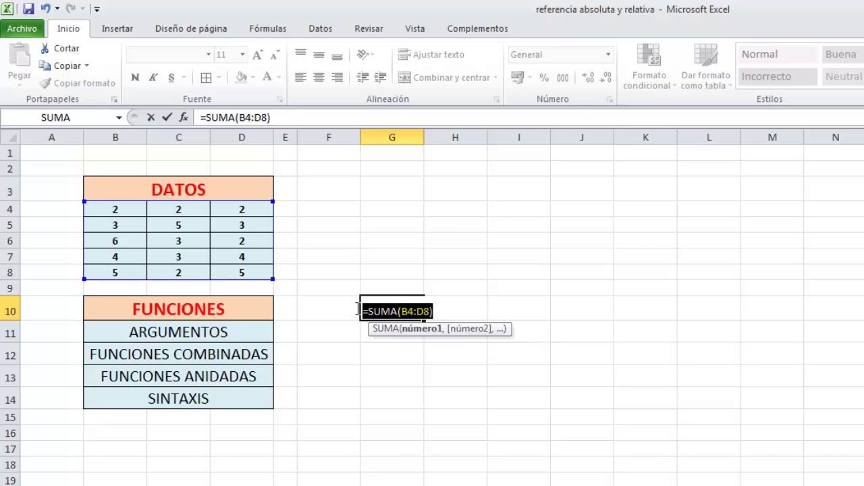
{"action": "left_click", "coordinate": [436, 311]}
{"action": "left_click_drag", "start_coordinate": [438, 312], "coordinate": [363, 312]}
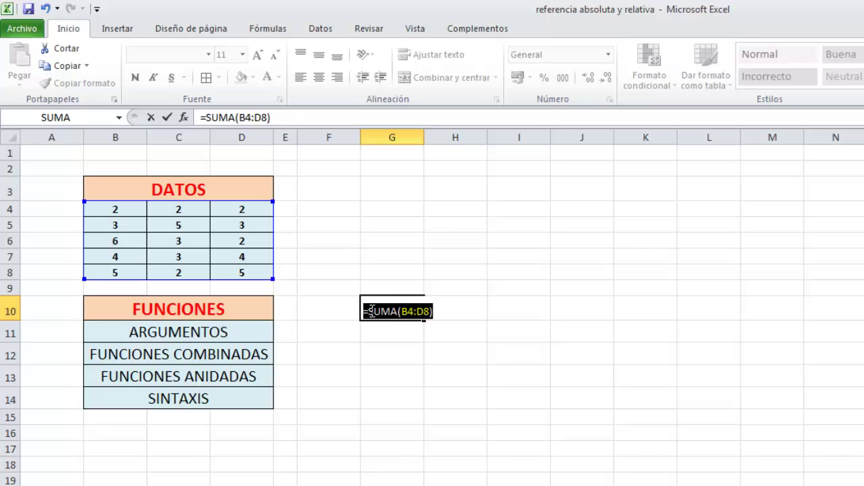
{"action": "left_click", "coordinate": [382, 312]}
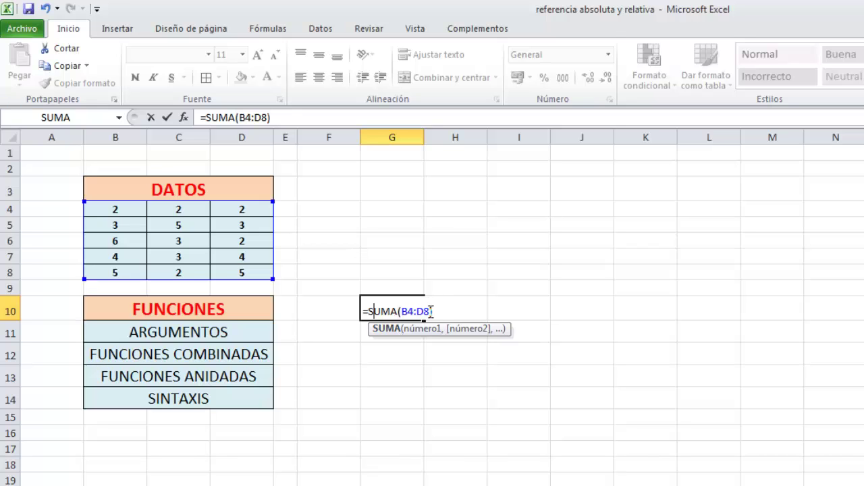
{"action": "left_click_drag", "start_coordinate": [432, 312], "coordinate": [404, 315]}
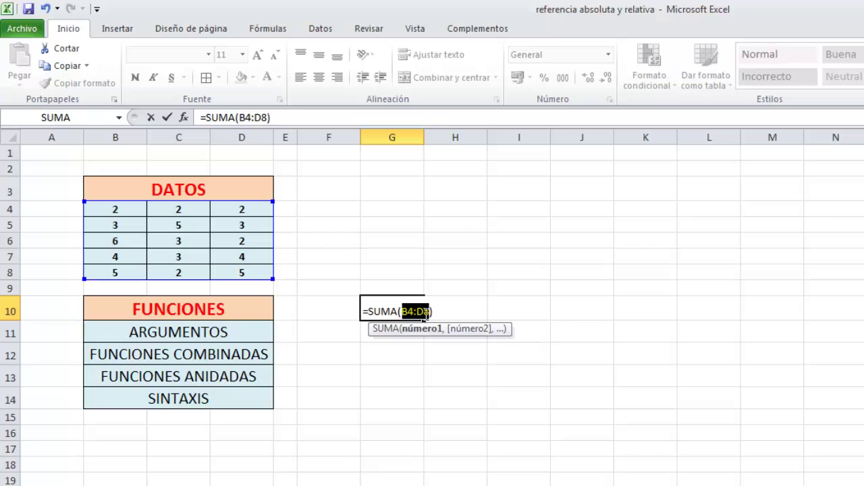
{"action": "left_click", "coordinate": [413, 312]}
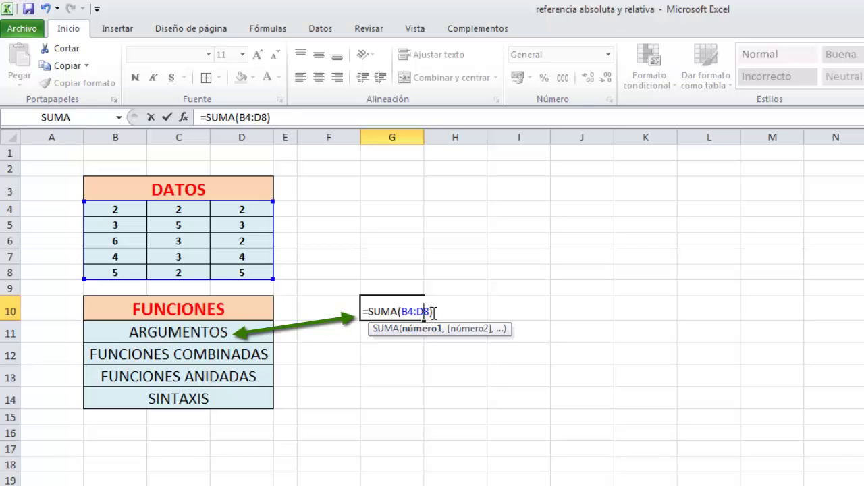
{"action": "key", "text": "Return"}
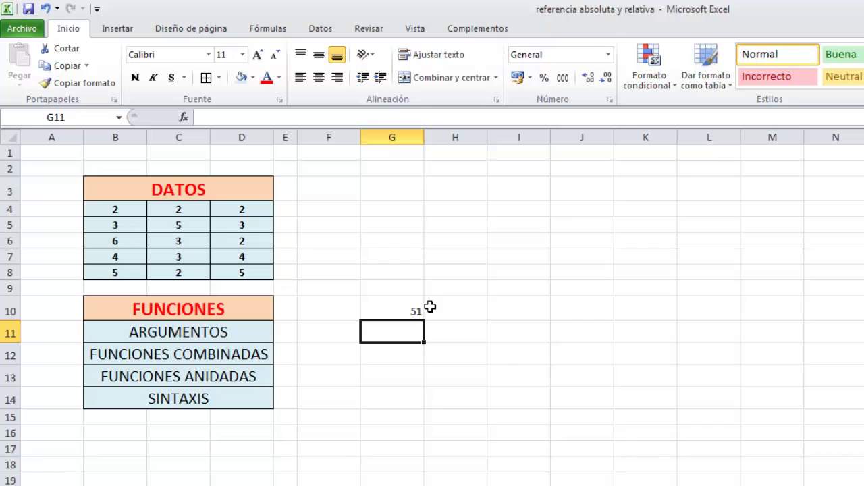
Begin a formula in G11 with the sum of the first DATOS column, =SUMA(B4:B8).
{"action": "type", "text": "="}
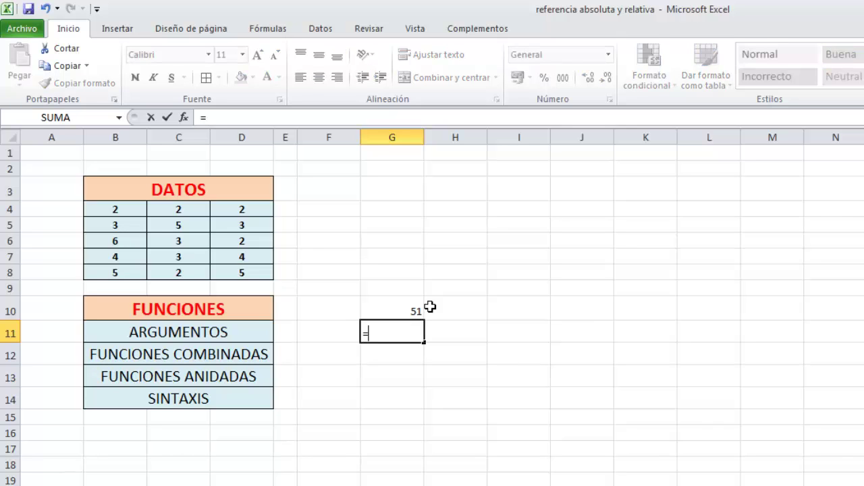
{"action": "type", "text": "SUMA"}
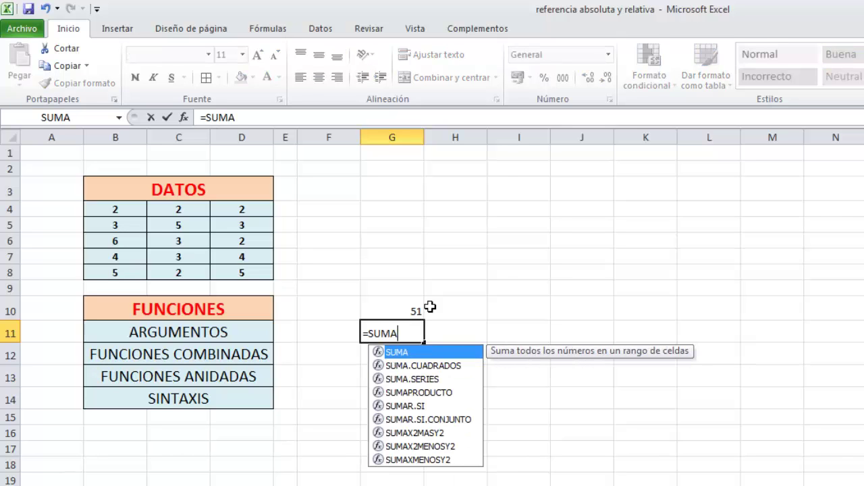
{"action": "double_click", "coordinate": [414, 356]}
{"action": "left_click_drag", "start_coordinate": [126, 207], "coordinate": [124, 274]}
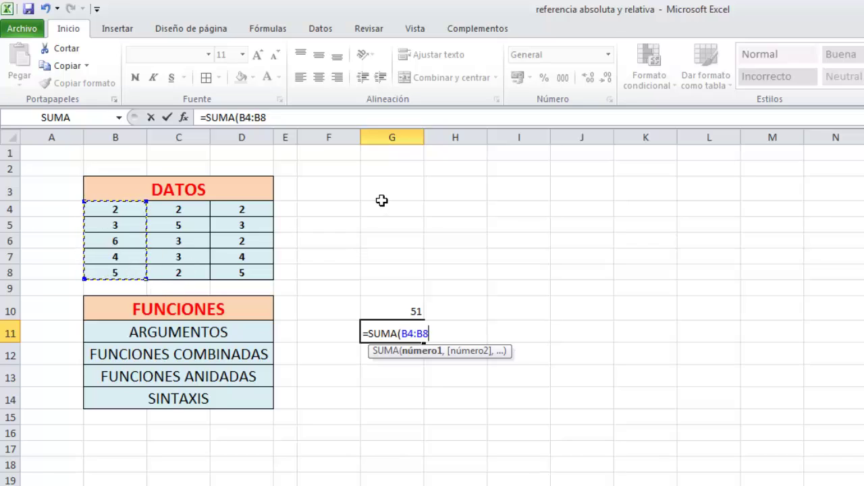
{"action": "type", "text": ")"}
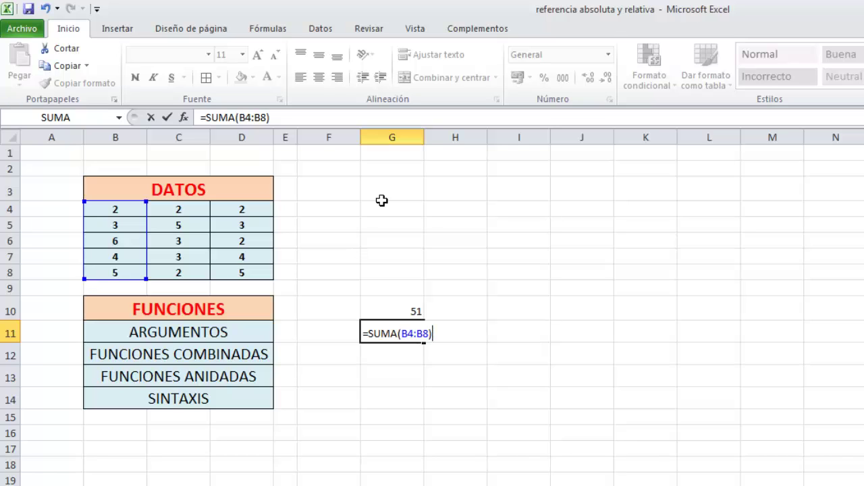
Extend the G11 formula by multiplying it by the sum of the second DATOS column, *SUMA(C4:C8).
{"action": "type", "text": "*SUM,"}
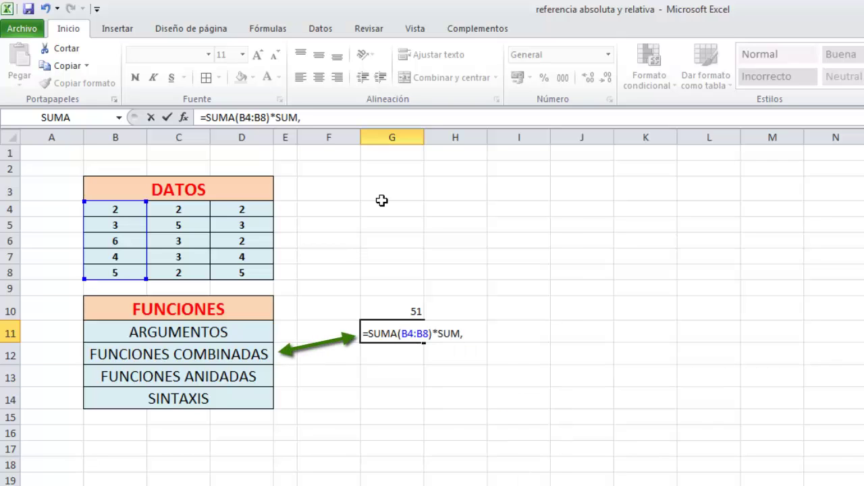
{"action": "key", "text": "BackSpace"}
{"action": "type", "text": "A"}
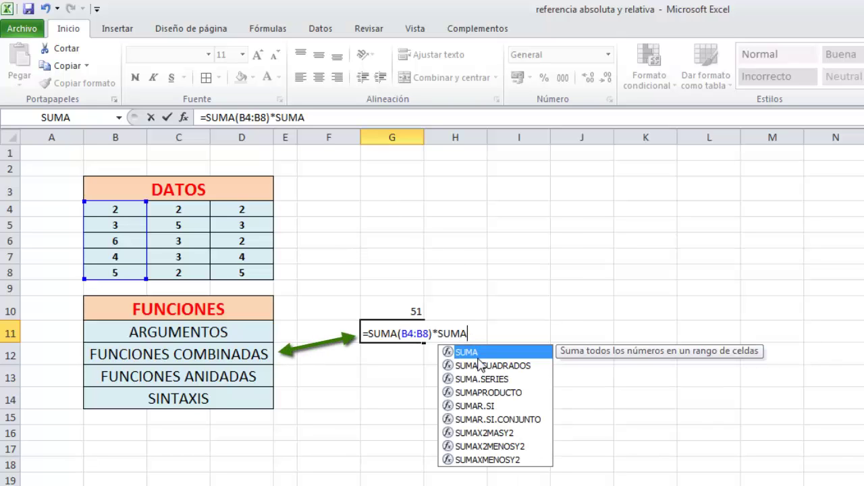
{"action": "type", "text": "("}
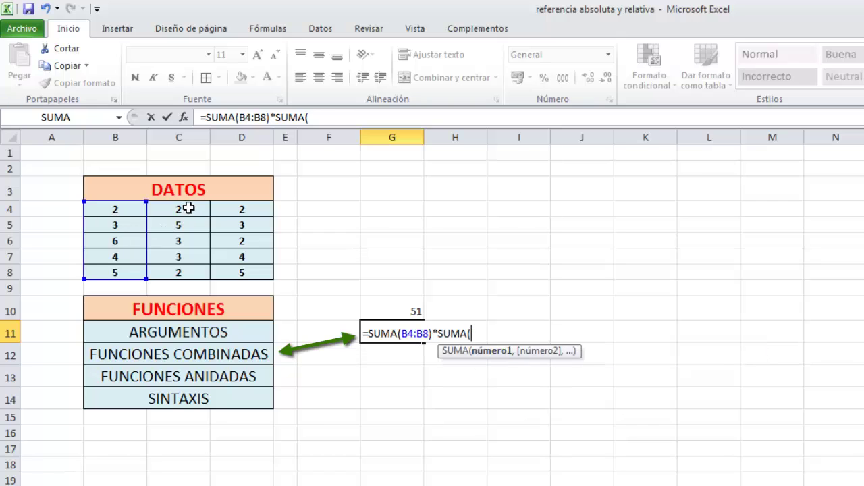
{"action": "left_click_drag", "start_coordinate": [187, 209], "coordinate": [183, 271]}
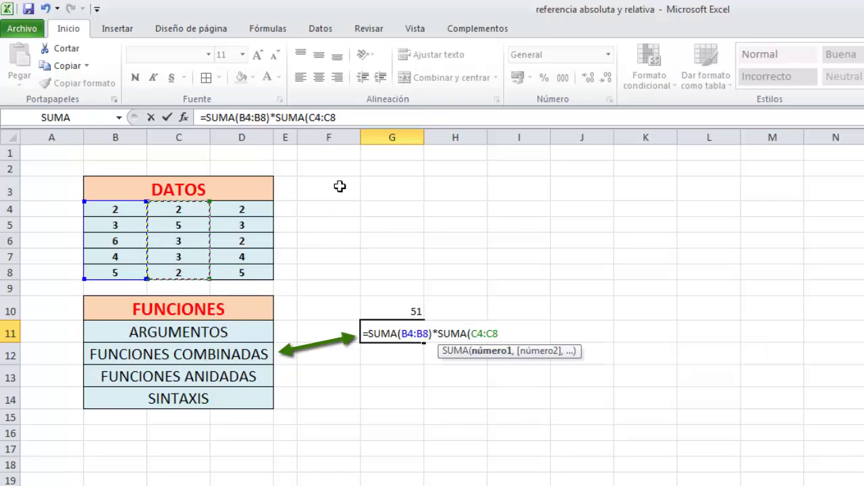
{"action": "type", "text": ")"}
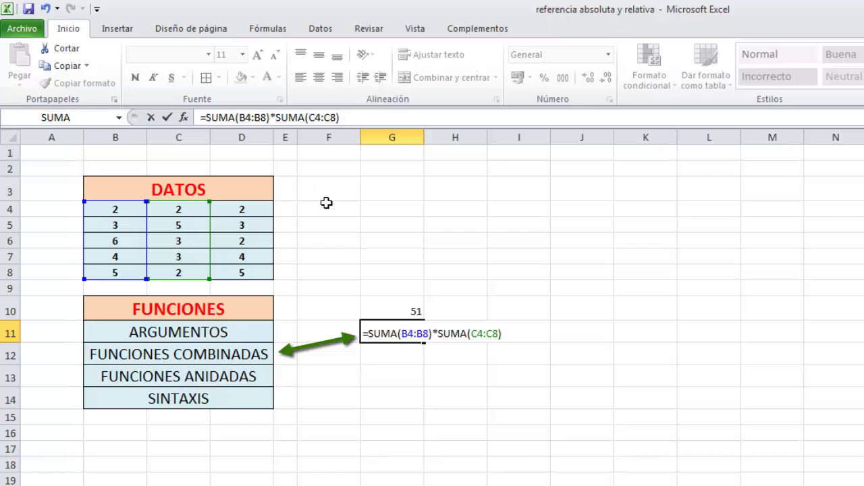
Examine the two SUMA functions, their range arguments and the multiplication operator in the G11 formula.
{"action": "left_click", "coordinate": [404, 333]}
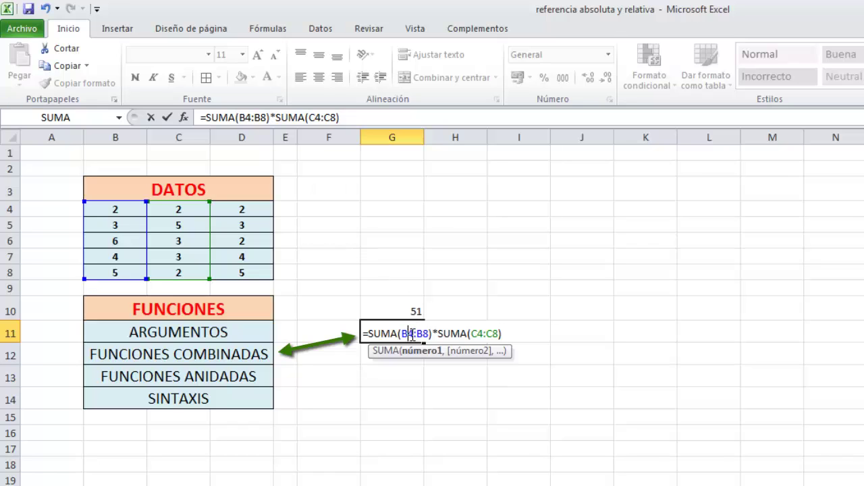
{"action": "left_click", "coordinate": [472, 333]}
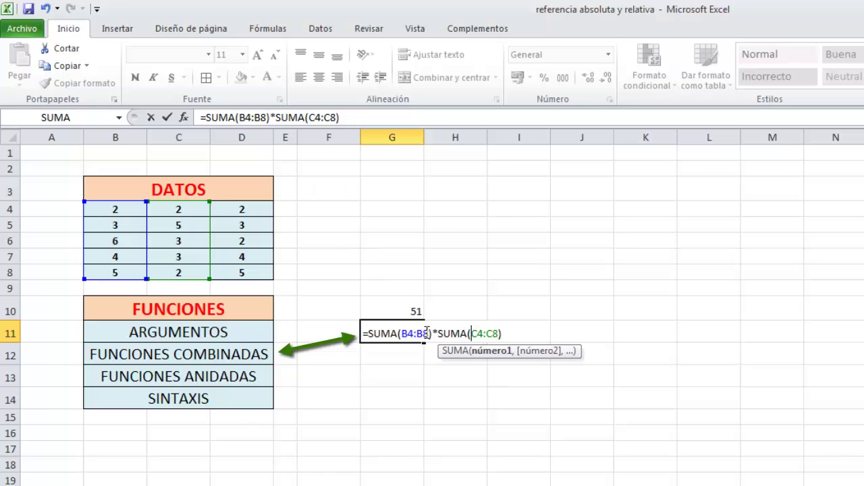
{"action": "left_click_drag", "start_coordinate": [430, 333], "coordinate": [402, 334]}
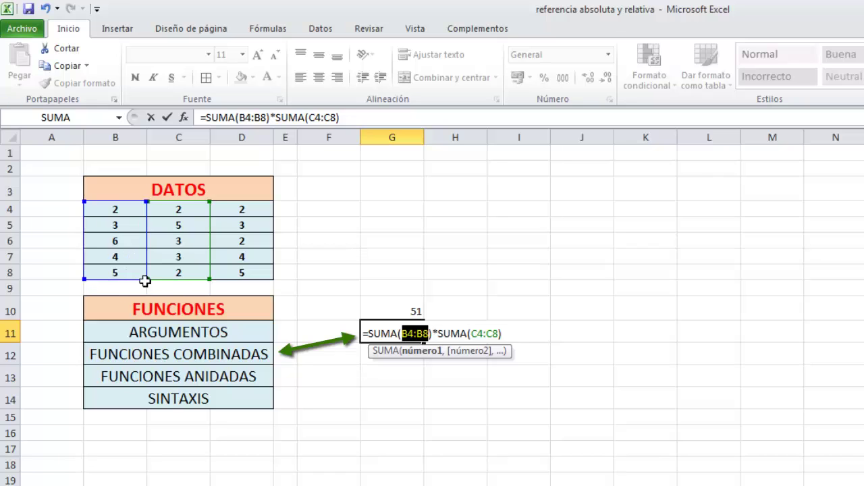
{"action": "left_click", "coordinate": [433, 333]}
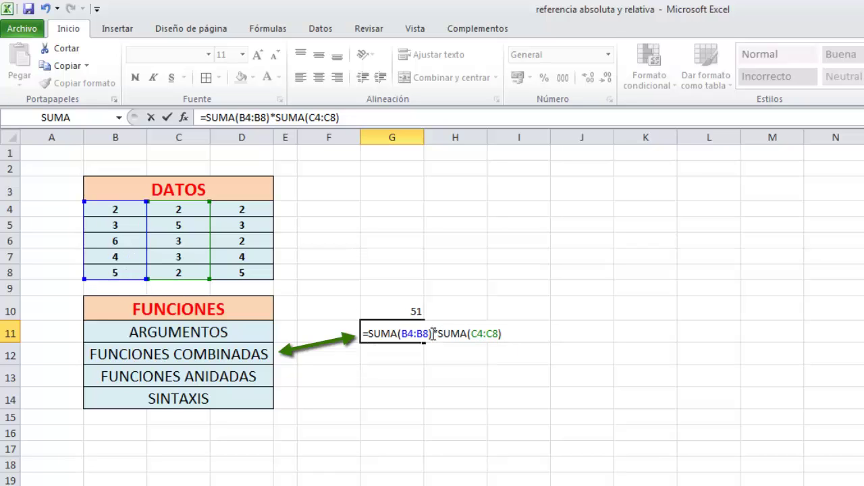
{"action": "left_click_drag", "start_coordinate": [439, 333], "coordinate": [494, 333]}
{"action": "left_click", "coordinate": [492, 333]}
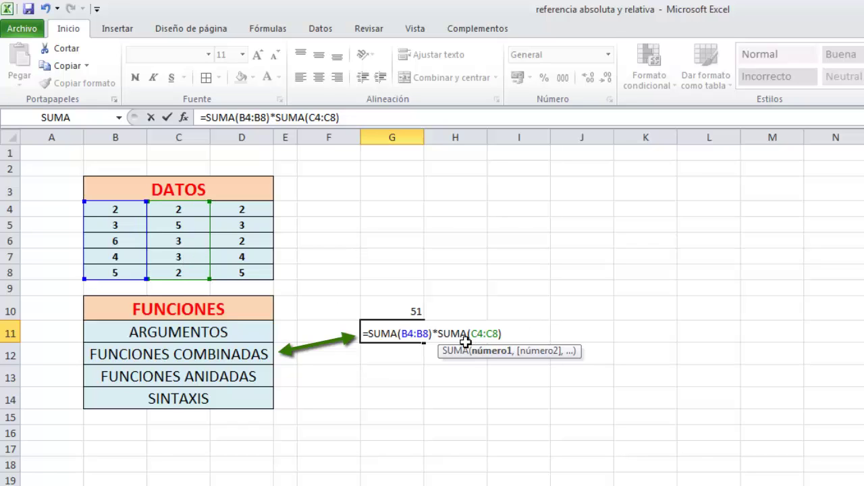
{"action": "left_click_drag", "start_coordinate": [401, 334], "coordinate": [459, 333]}
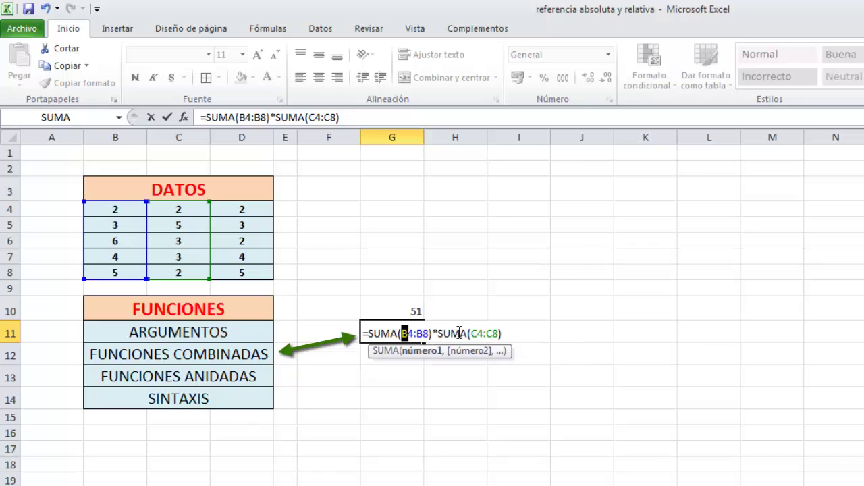
{"action": "left_click", "coordinate": [471, 333]}
Subtract the sum of the third DATOS column, -SUMA(D4:D8), at the end of the G11 formula and enter it.
{"action": "left_click", "coordinate": [511, 333]}
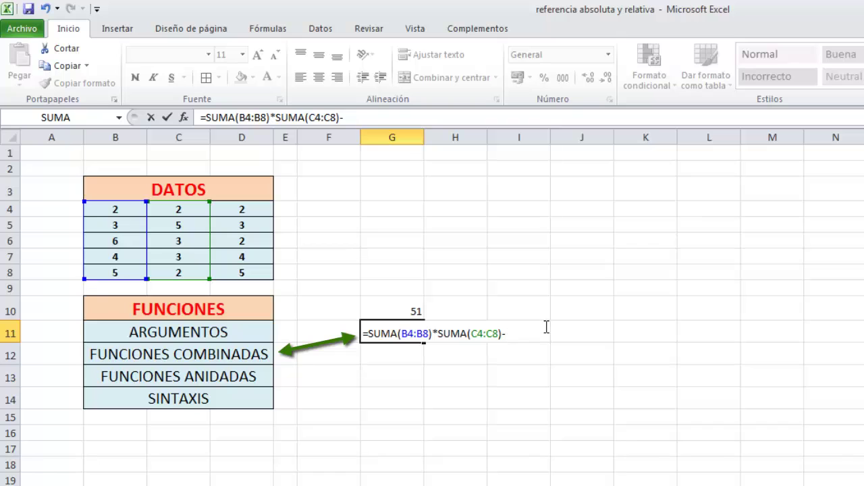
{"action": "type", "text": "SUMA"}
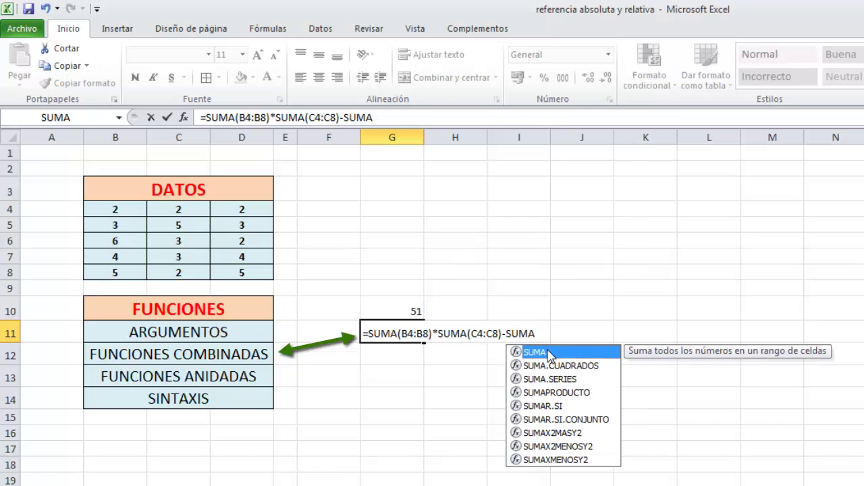
{"action": "double_click", "coordinate": [549, 352]}
{"action": "left_click_drag", "start_coordinate": [244, 214], "coordinate": [248, 272]}
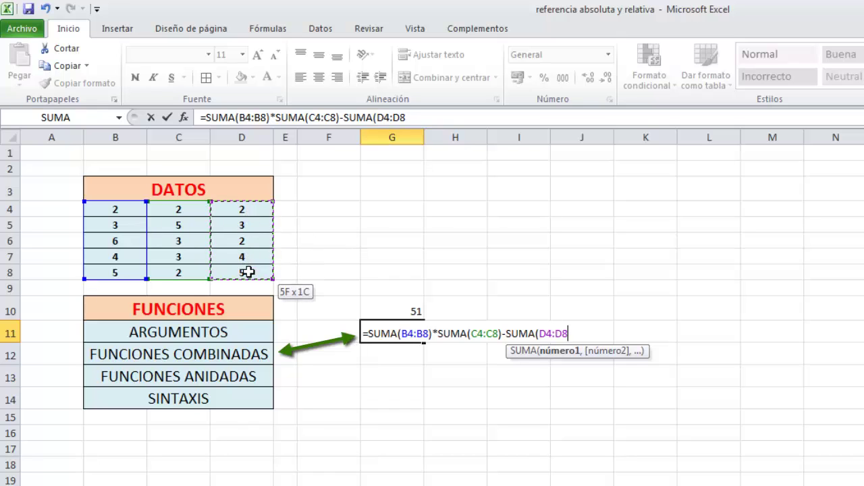
{"action": "type", "text": ")"}
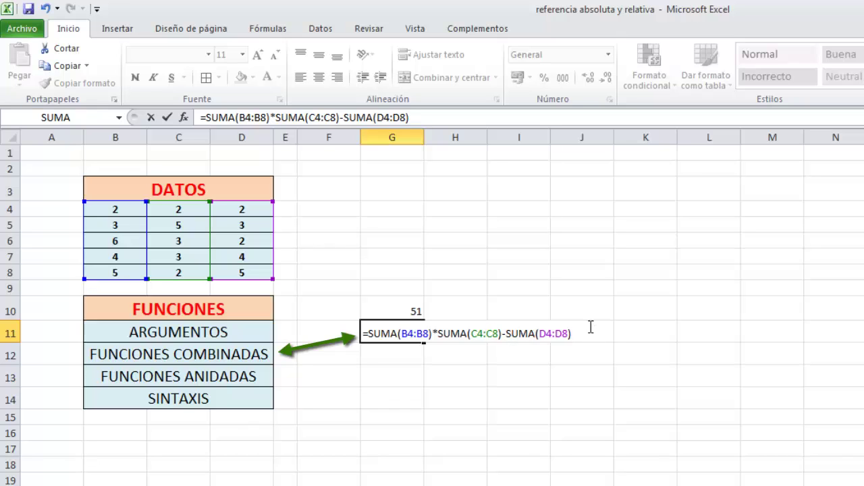
{"action": "key", "text": "Return"}
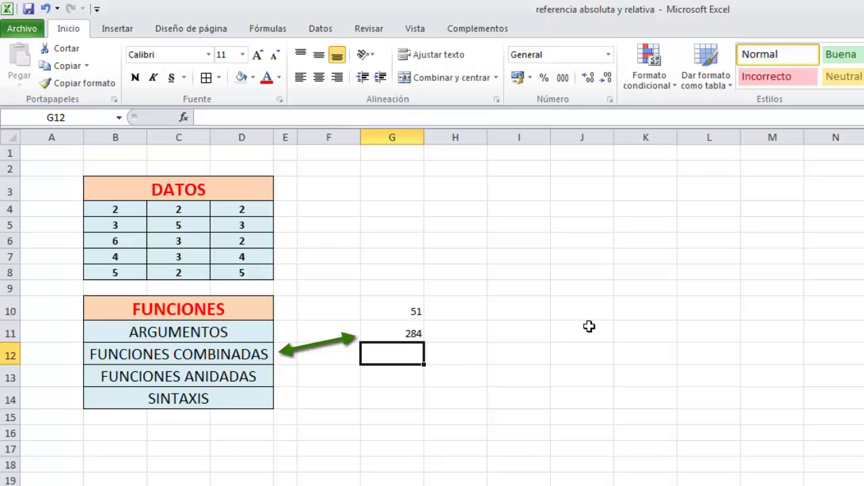
Open the G11 formula for editing and examine its three combined SUMA functions.
{"action": "left_click", "coordinate": [412, 334]}
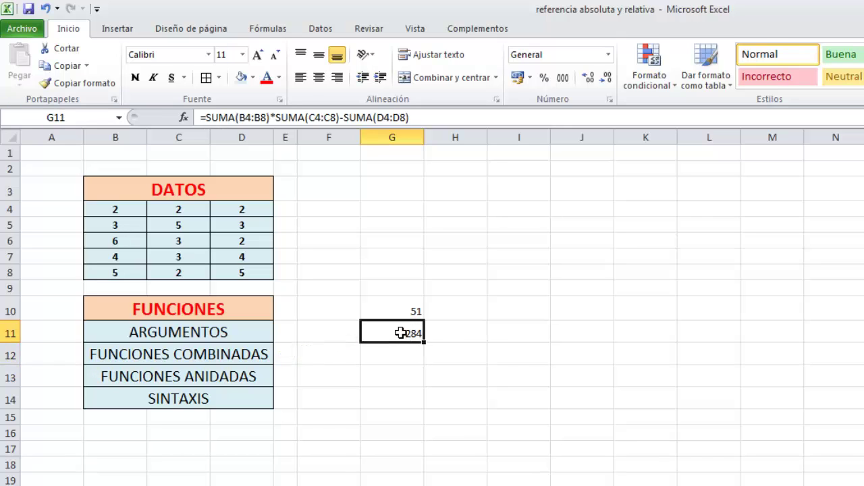
{"action": "double_click", "coordinate": [403, 333]}
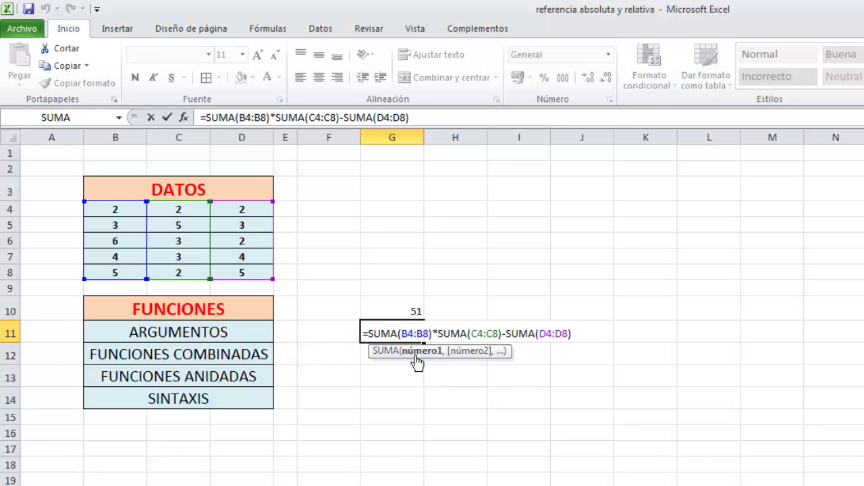
{"action": "double_click", "coordinate": [376, 334]}
{"action": "left_click_drag", "start_coordinate": [572, 333], "coordinate": [358, 333]}
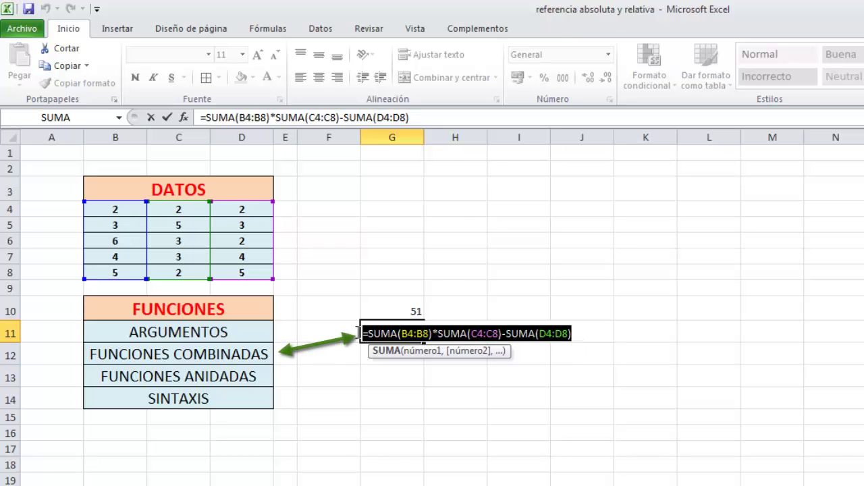
{"action": "left_click", "coordinate": [590, 333]}
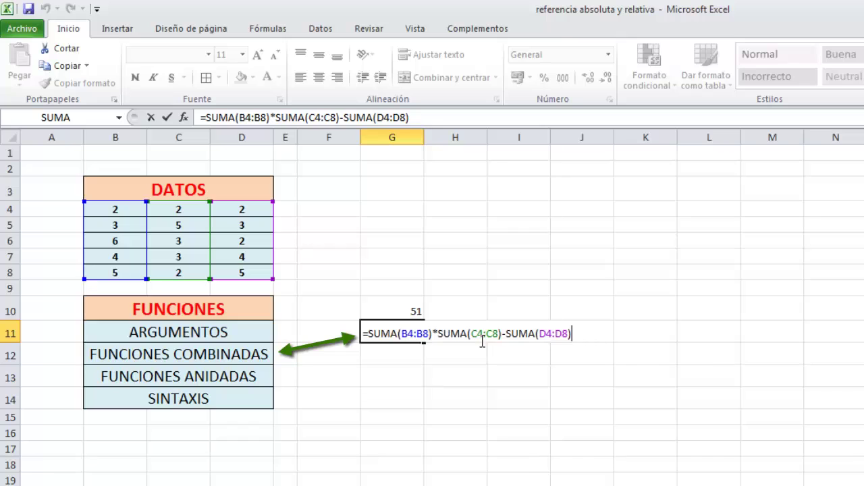
{"action": "left_click", "coordinate": [373, 333]}
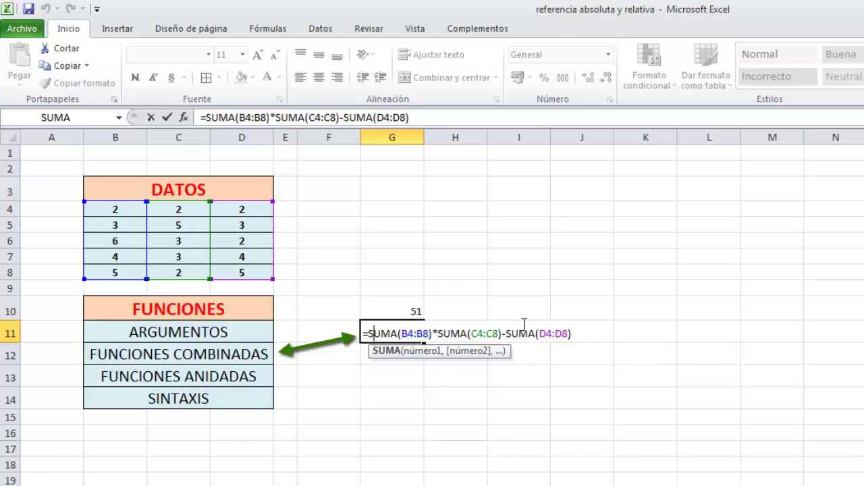
Replace the second SUMA function in the G11 formula with MAX, keeping the range C4:C8.
{"action": "left_click", "coordinate": [451, 334]}
{"action": "double_click", "coordinate": [451, 333]}
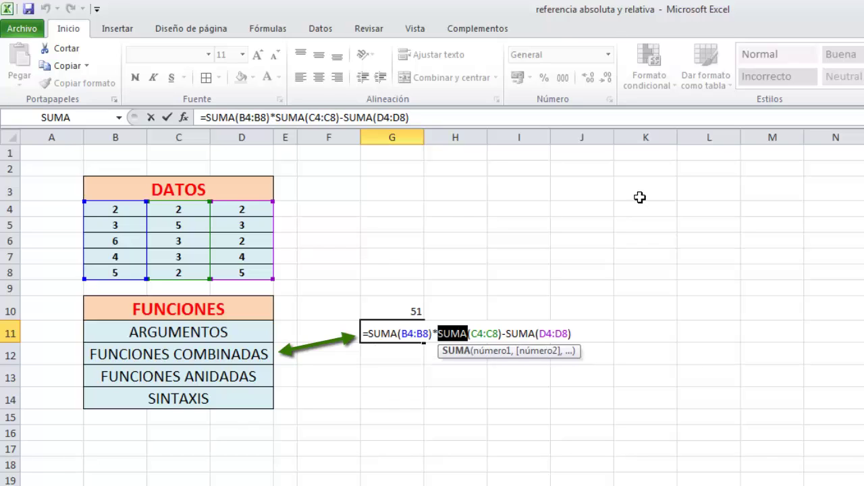
{"action": "type", "text": "MAXC"}
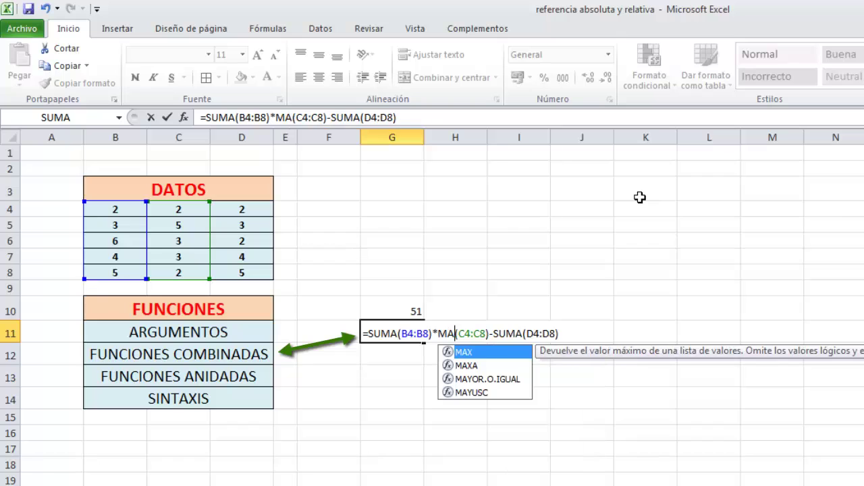
{"action": "key", "text": "BackSpace"}
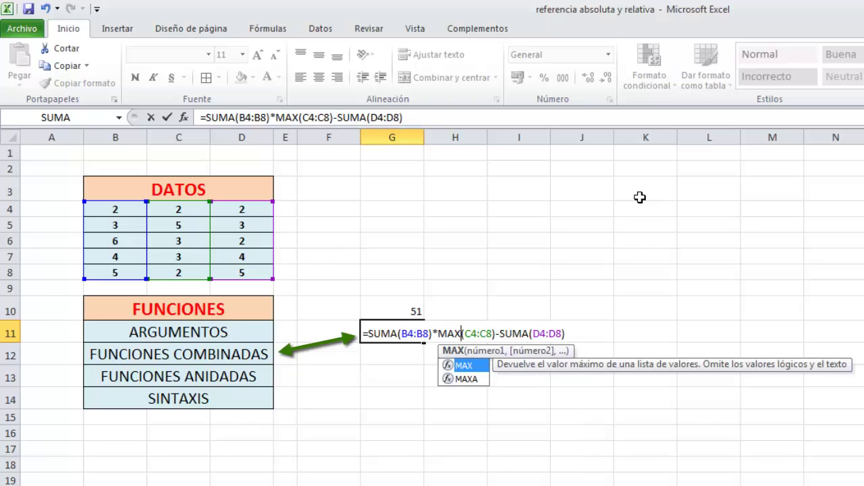
{"action": "key", "text": "Right"}
{"action": "key", "text": "Right"}
{"action": "key", "text": "Right"}
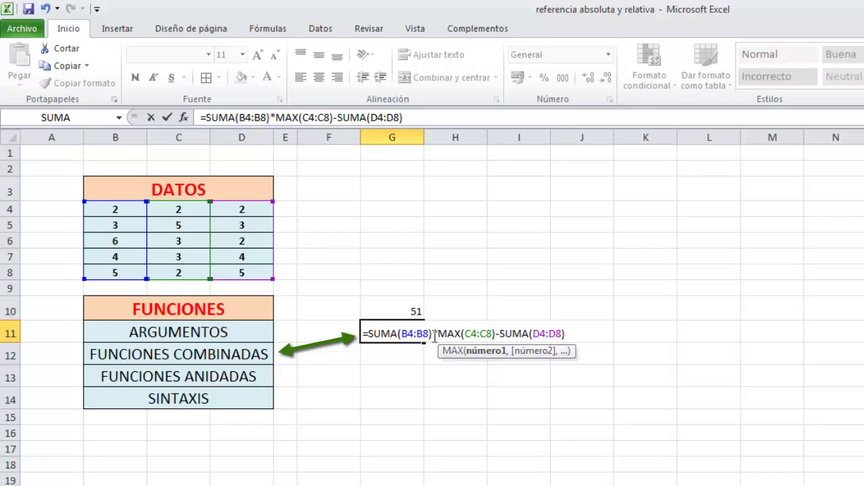
Replace the last SUMA function in the G11 formula with MIN, keeping the range D4:D8.
{"action": "left_click", "coordinate": [382, 335]}
{"action": "left_click", "coordinate": [479, 334]}
{"action": "left_click", "coordinate": [551, 335]}
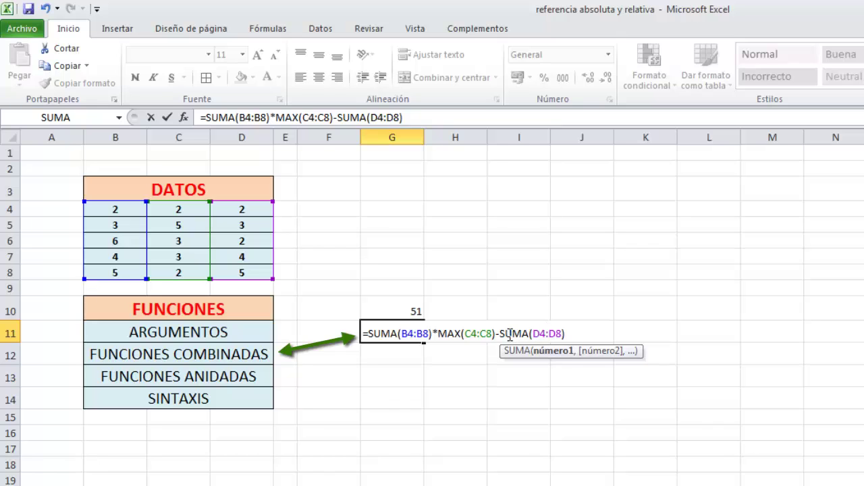
{"action": "double_click", "coordinate": [513, 333]}
{"action": "type", "text": "MIN"}
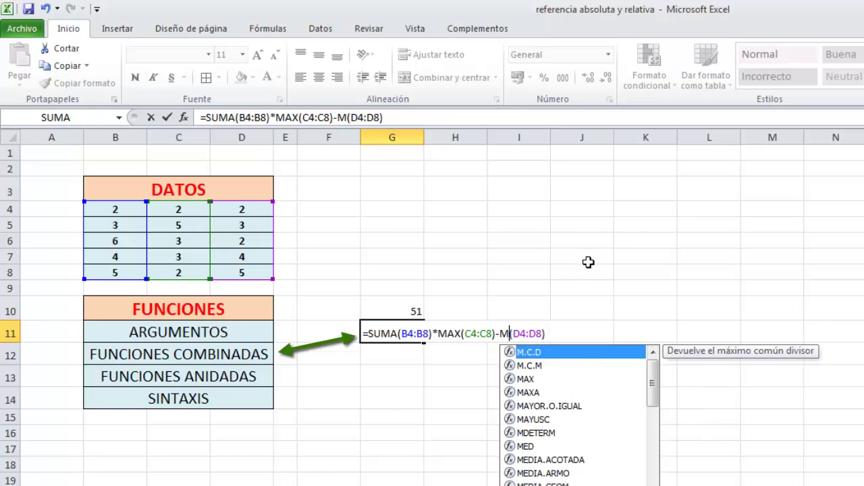
{"action": "left_click", "coordinate": [564, 336]}
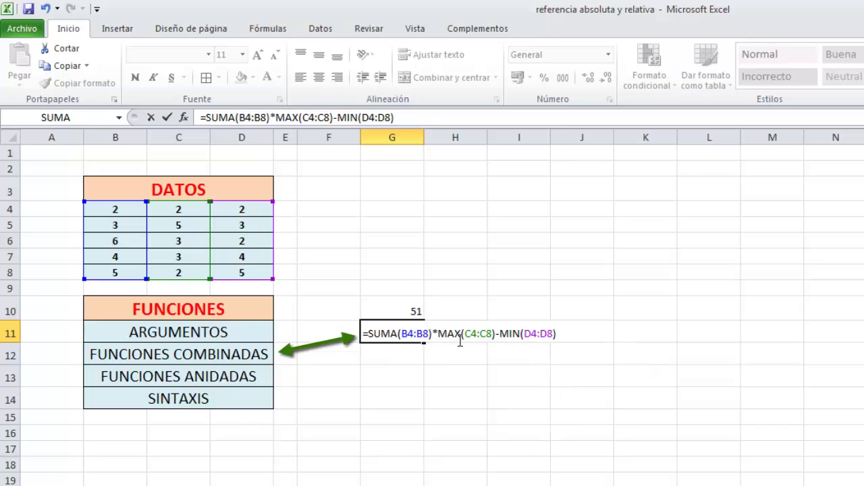
Check the arguments of SUMA, MAX and MIN in the G11 formula, enter it and review the stored formula.
{"action": "left_click", "coordinate": [403, 338]}
{"action": "left_click", "coordinate": [462, 334]}
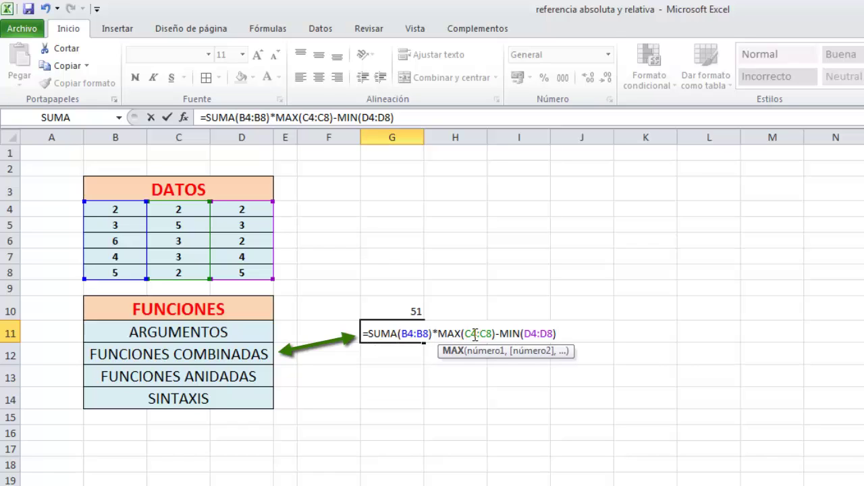
{"action": "left_click_drag", "start_coordinate": [482, 333], "coordinate": [457, 338]}
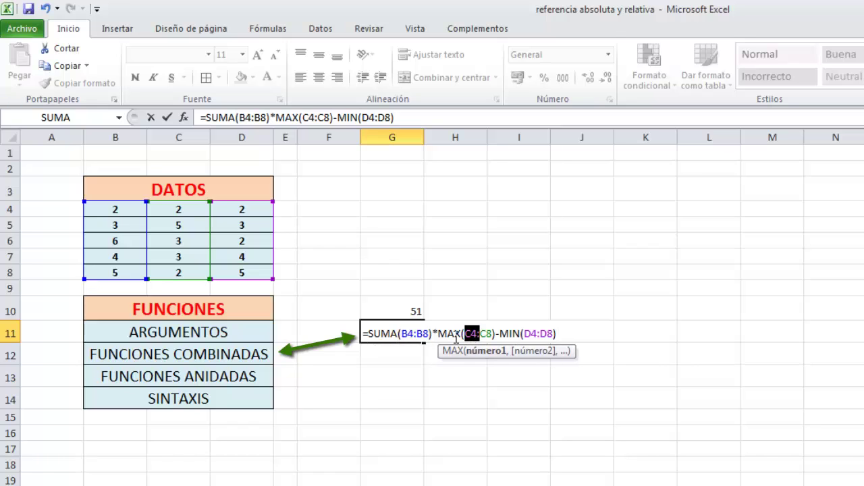
{"action": "left_click", "coordinate": [484, 333]}
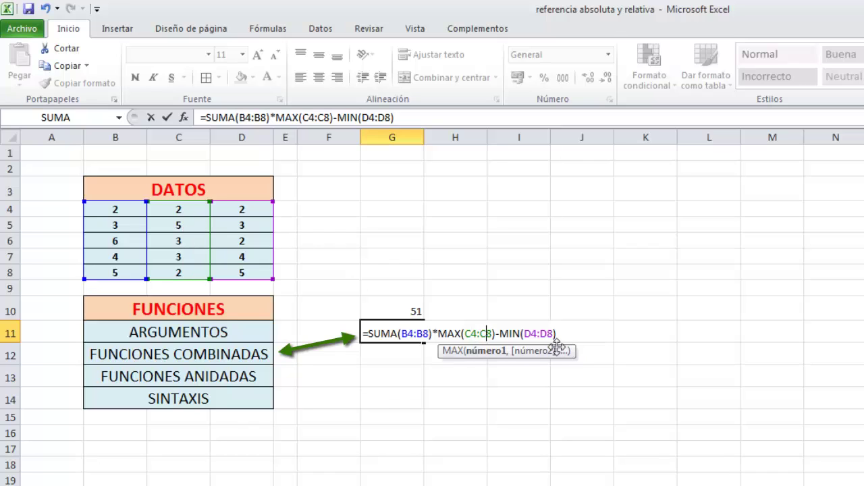
{"action": "left_click", "coordinate": [540, 334]}
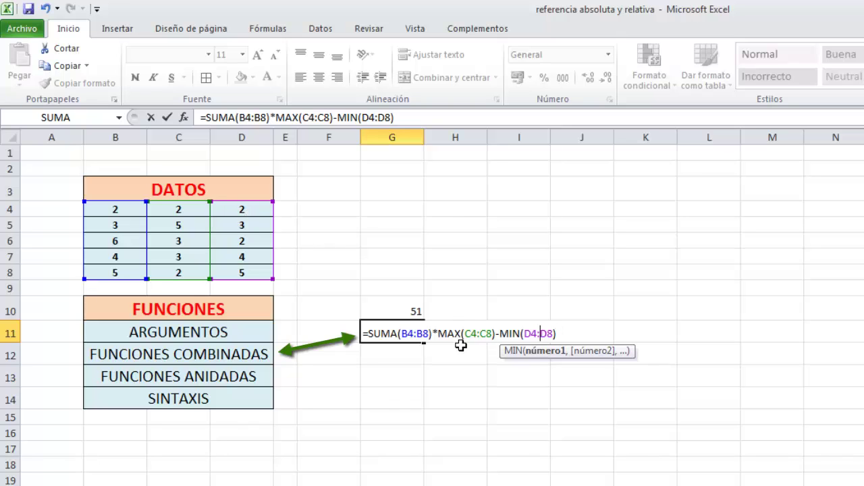
{"action": "left_click", "coordinate": [561, 333]}
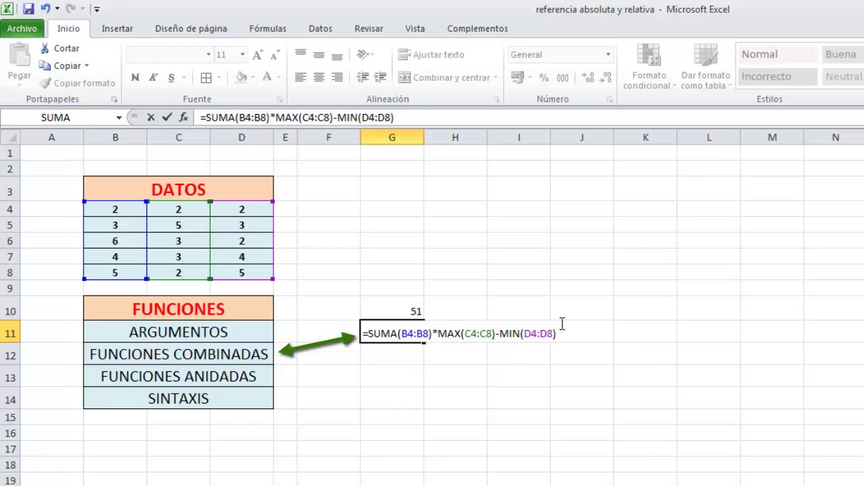
{"action": "key", "text": "Return"}
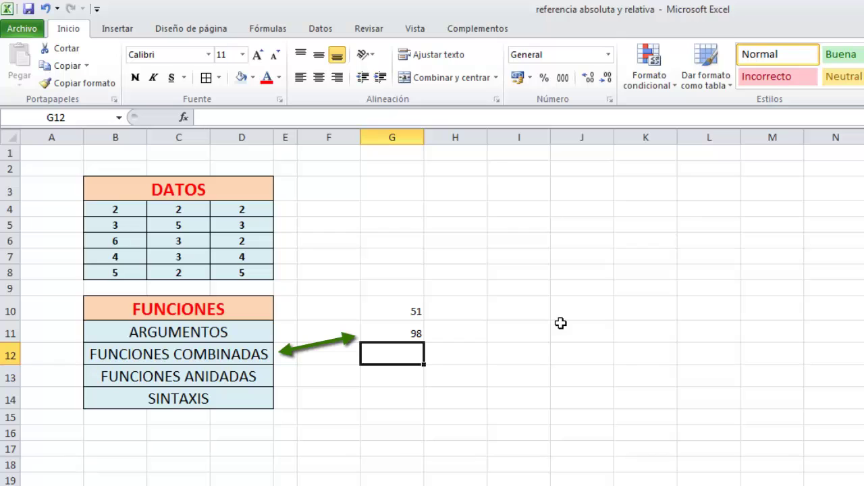
{"action": "left_click", "coordinate": [400, 335]}
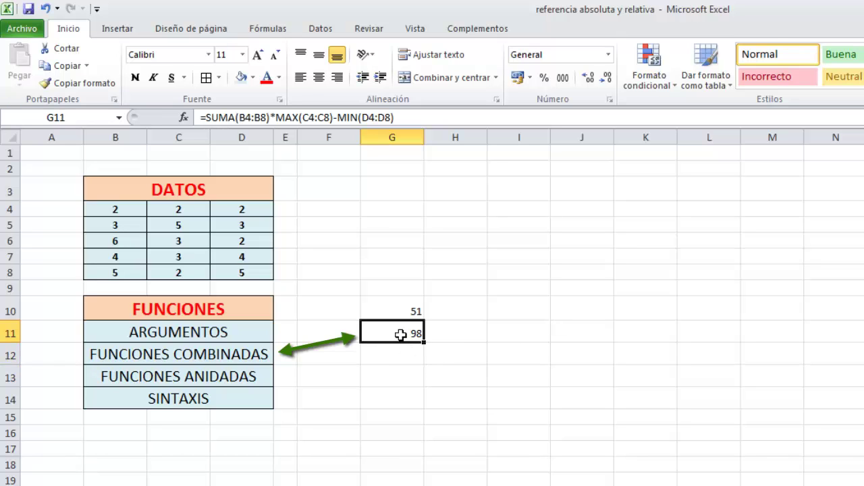
{"action": "double_click", "coordinate": [401, 335]}
{"action": "left_click", "coordinate": [557, 335]}
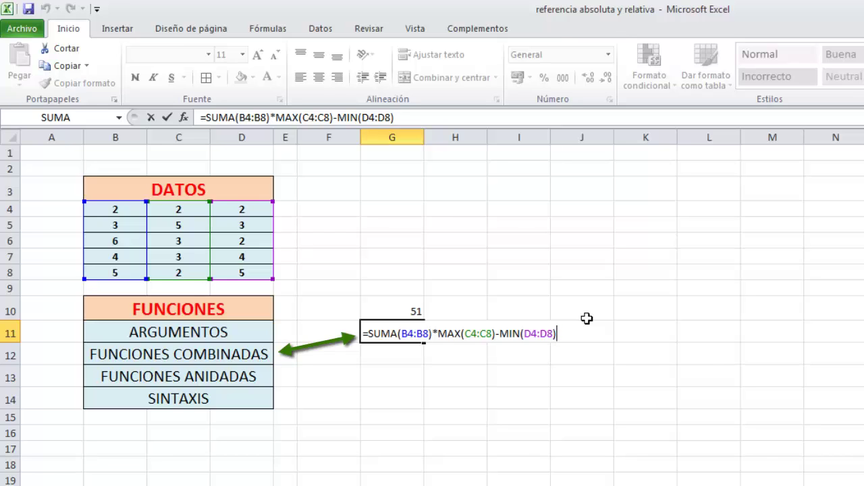
{"action": "key", "text": "Return"}
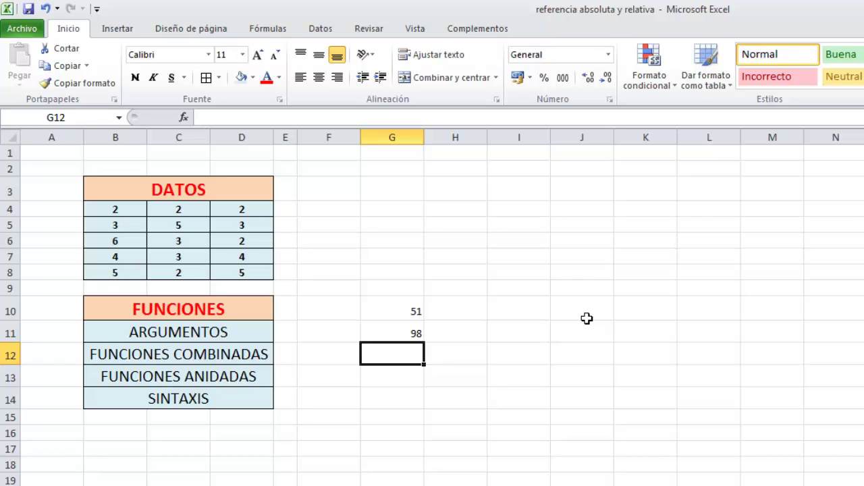
Begin a nested formula in G12 with three functions inside one another, =SUMA(PROMEDIO(PRODUCTO(.
{"action": "type", "text": "="}
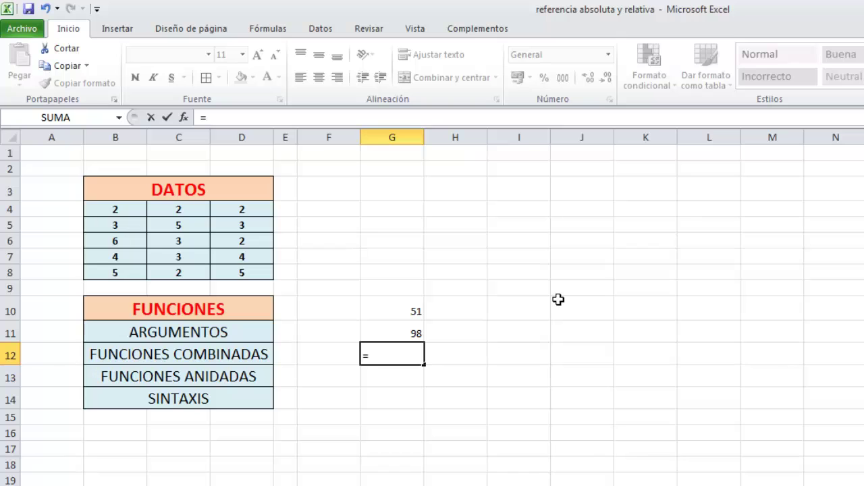
{"action": "type", "text": "SUMA"}
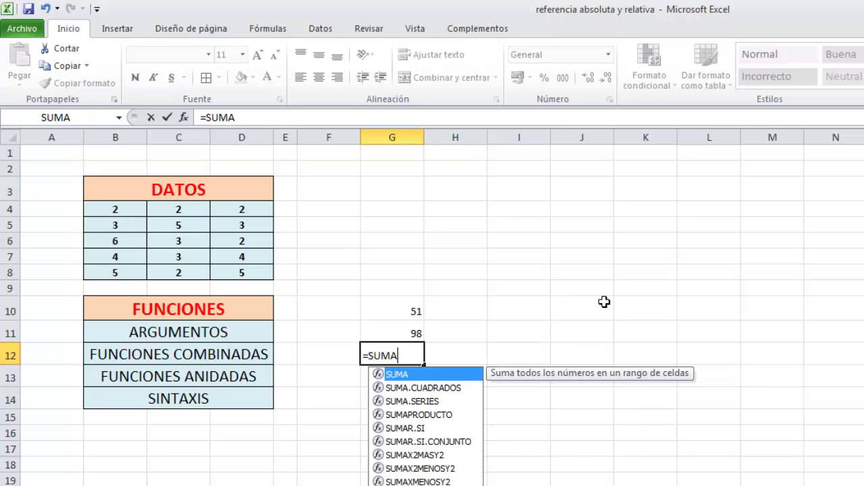
{"action": "double_click", "coordinate": [403, 375]}
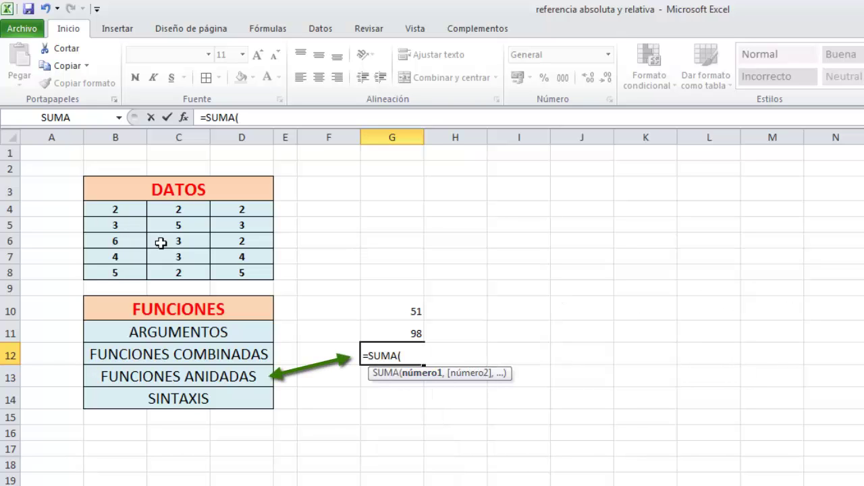
{"action": "type", "text": "PR"}
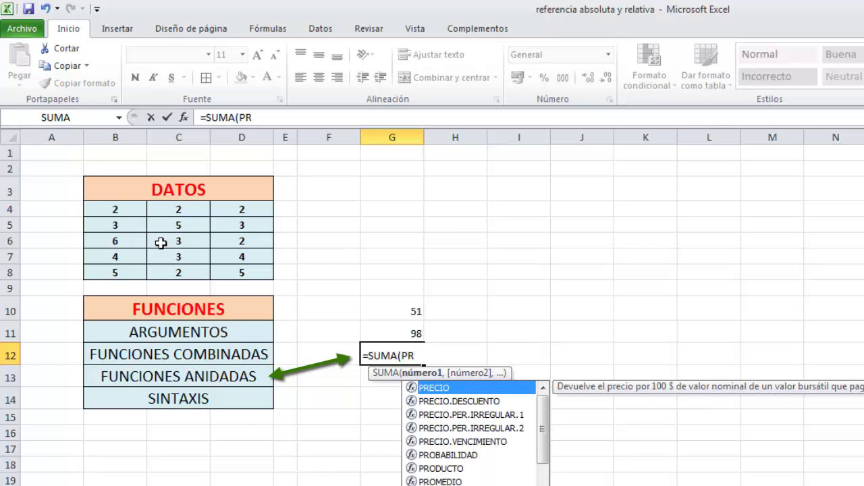
{"action": "type", "text": "OMED"}
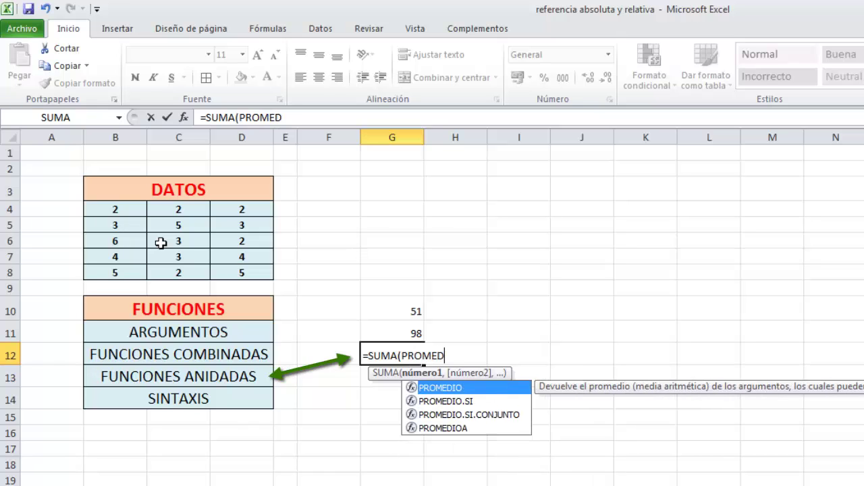
{"action": "type", "text": "IO("}
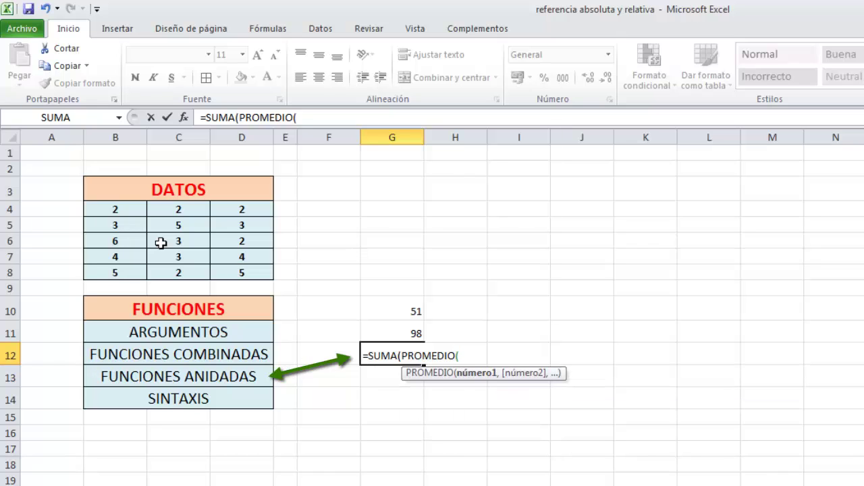
{"action": "type", "text": "PRODU"}
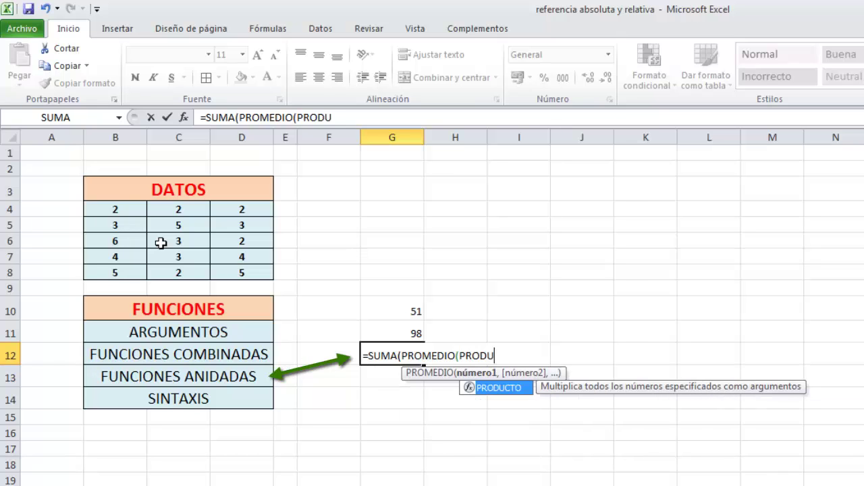
{"action": "type", "text": "CTO("}
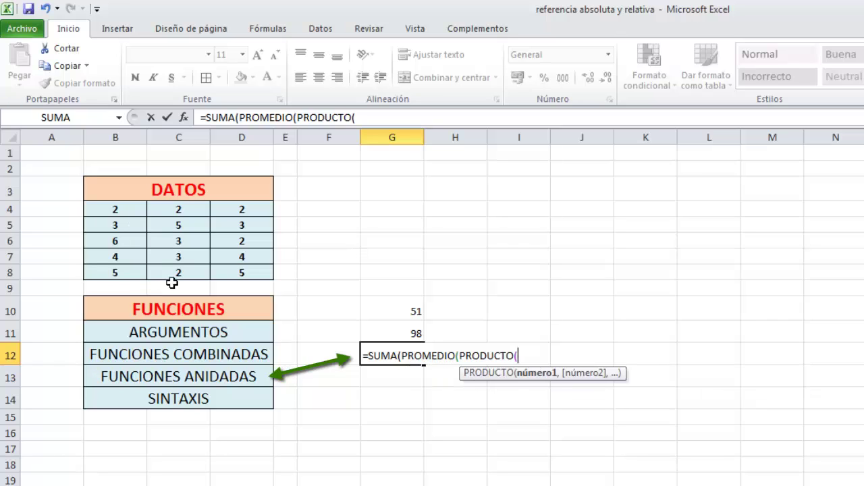
Give the nested PRODUCTO function in G12 the first DATOS row, B4:D4, close it and add a comma for PROMEDIO's second argument.
{"action": "left_click", "coordinate": [385, 358]}
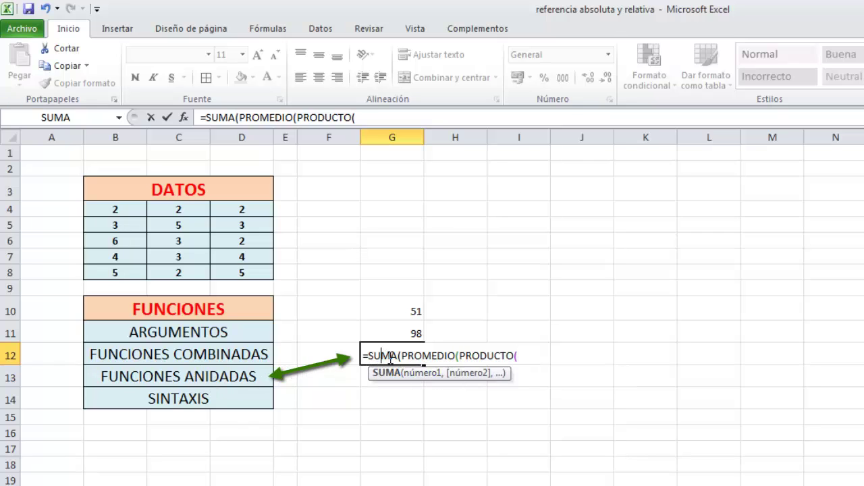
{"action": "left_click", "coordinate": [432, 356]}
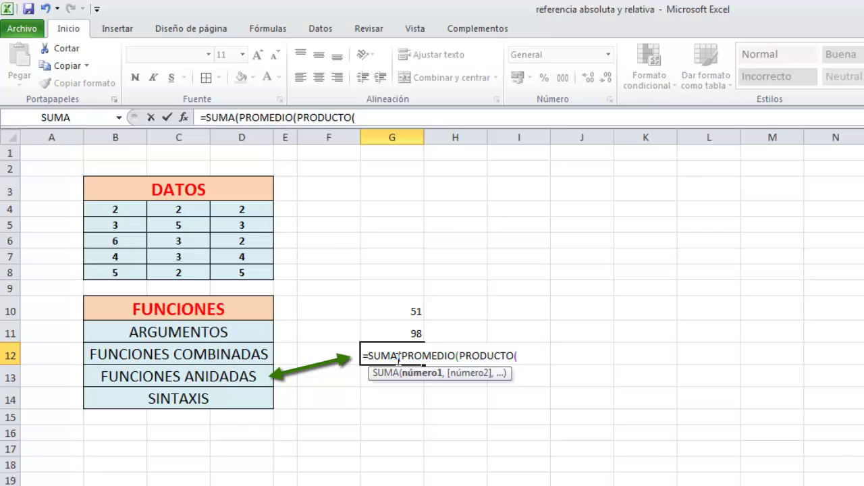
{"action": "left_click", "coordinate": [527, 355]}
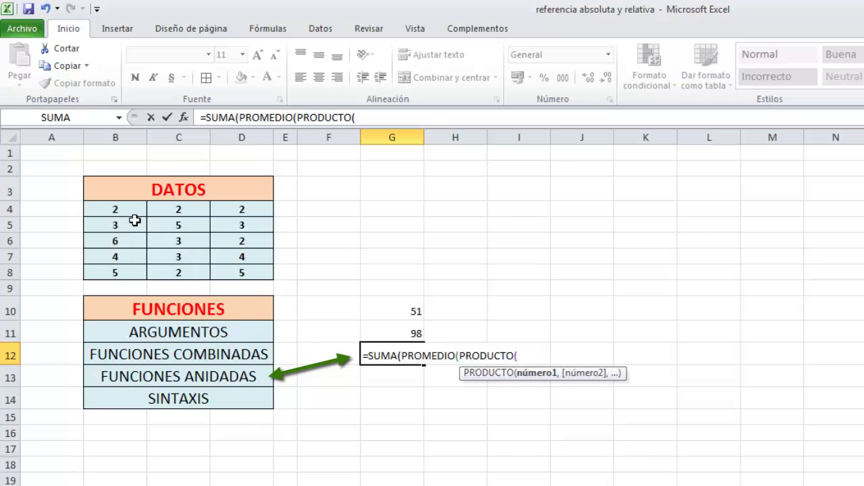
{"action": "left_click_drag", "start_coordinate": [115, 209], "coordinate": [236, 211]}
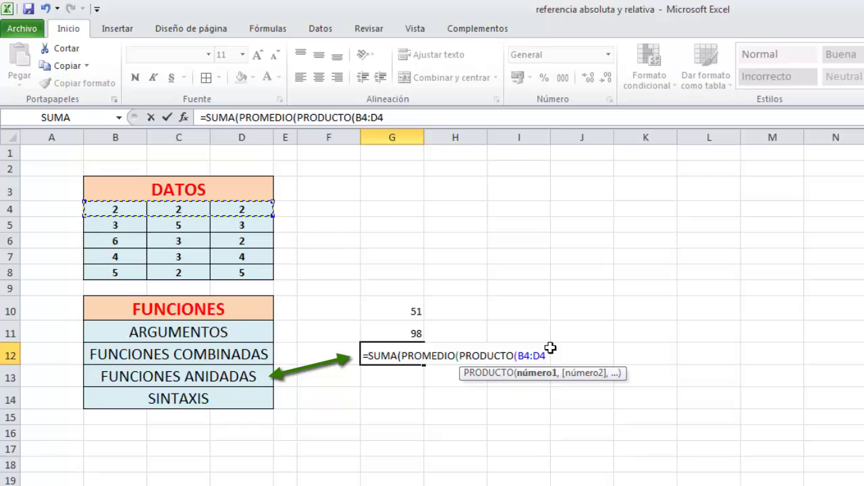
{"action": "type", "text": ")"}
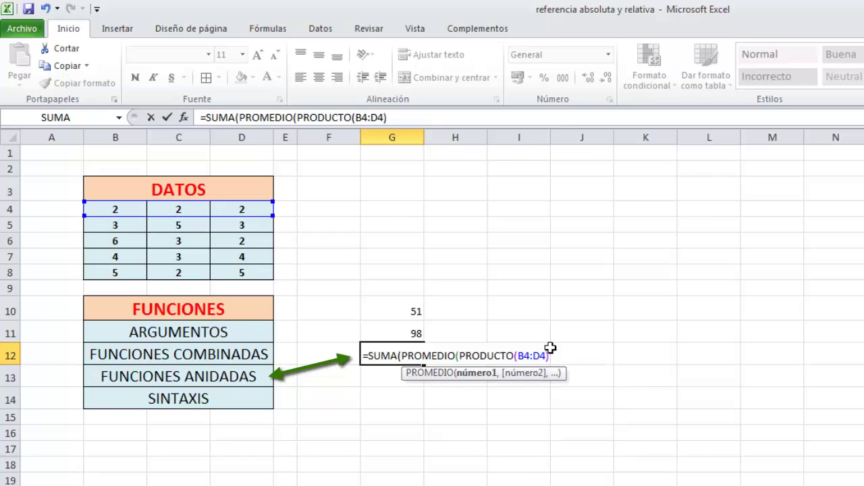
{"action": "type", "text": ","}
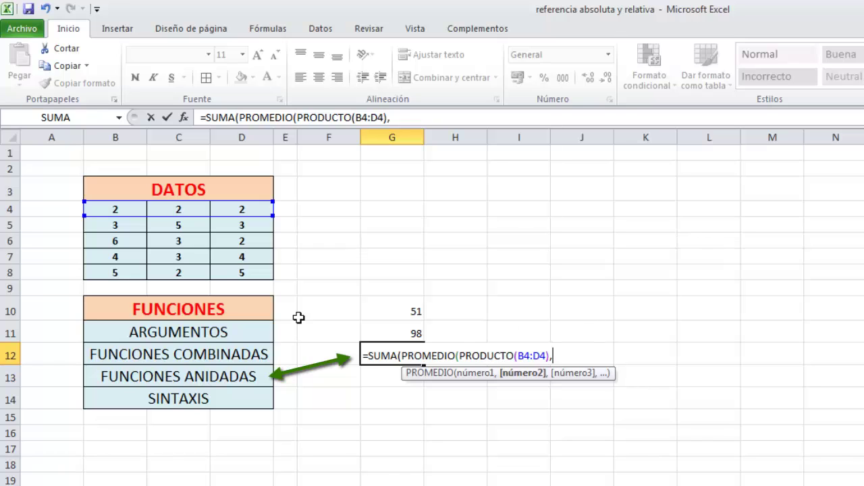
Add B5:D5 as the second argument in G12, replace PROMEDIO with MAX, and close it with a comma for SUMA's next argument.
{"action": "left_click_drag", "start_coordinate": [116, 226], "coordinate": [237, 224]}
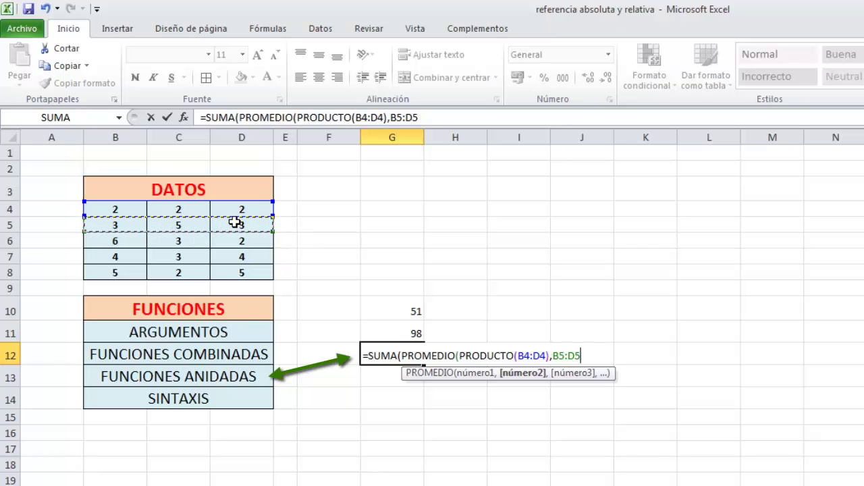
{"action": "double_click", "coordinate": [423, 354]}
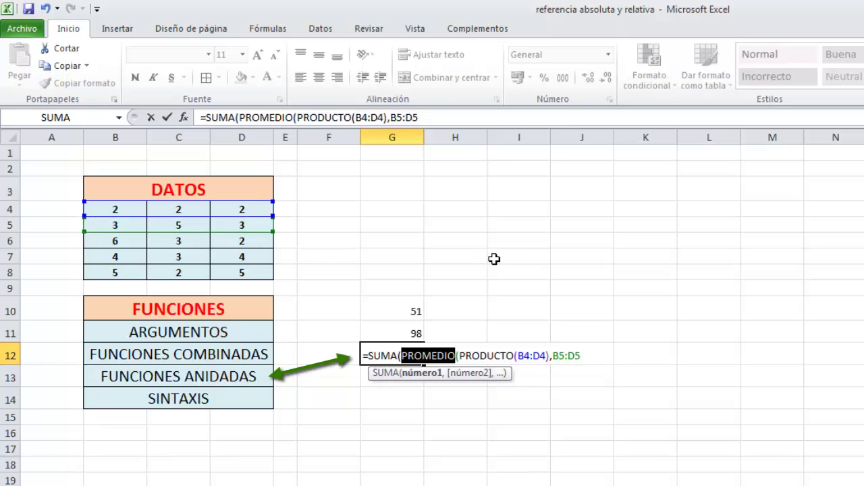
{"action": "type", "text": "MAX"}
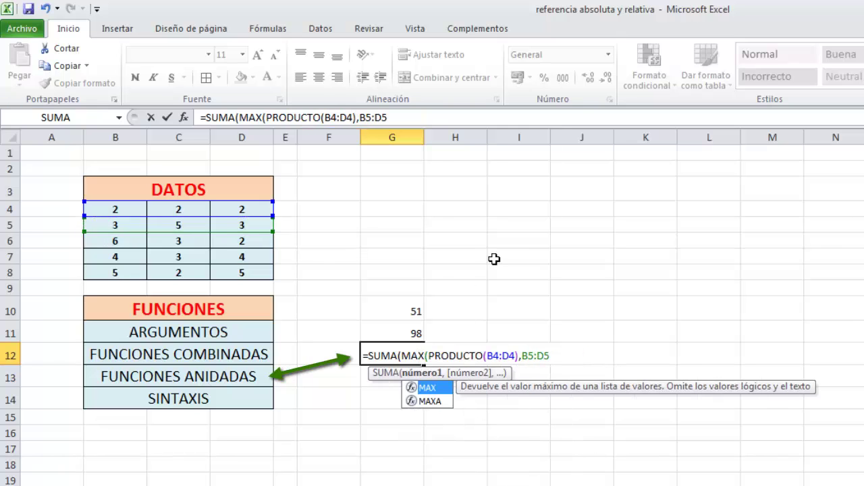
{"action": "left_click", "coordinate": [549, 356]}
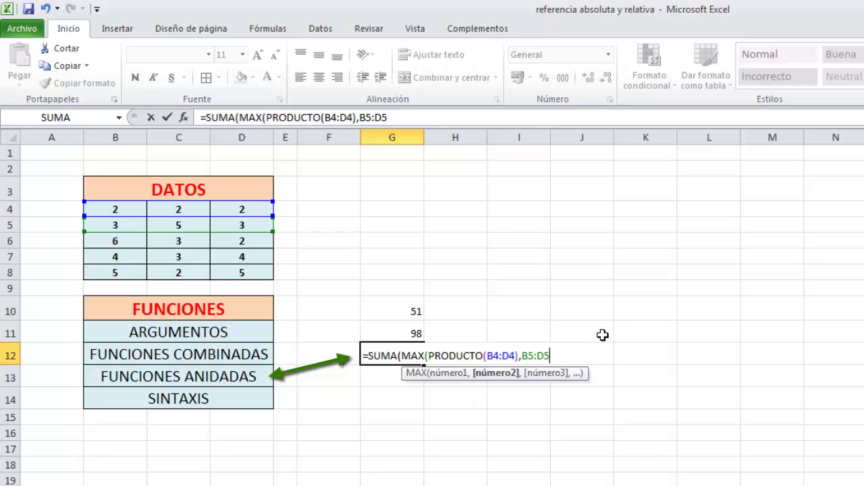
{"action": "type", "text": "),"}
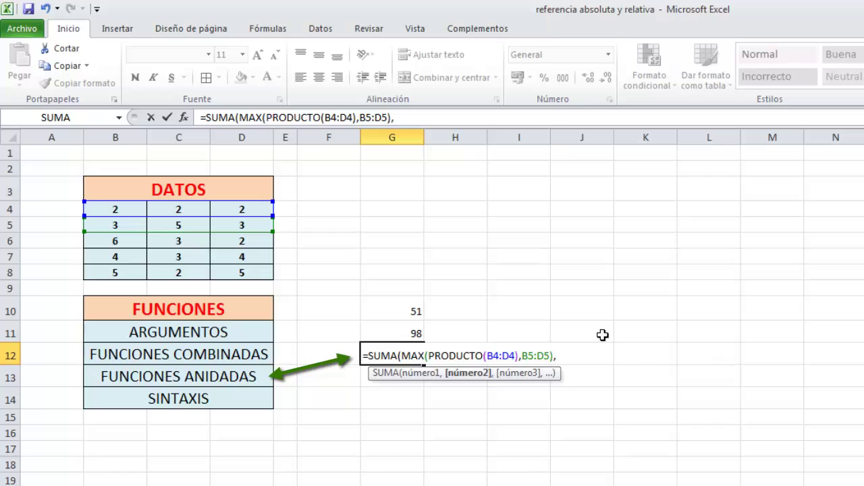
Add the remaining DATOS rows, B6:D8, as SUMA's second argument in G12 and close the function.
{"action": "left_click", "coordinate": [122, 244]}
{"action": "left_click_drag", "start_coordinate": [120, 244], "coordinate": [265, 279]}
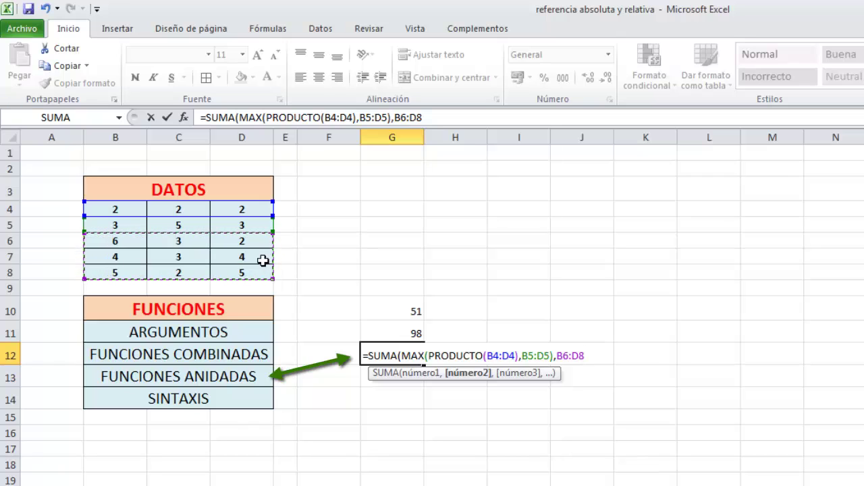
{"action": "type", "text": ")"}
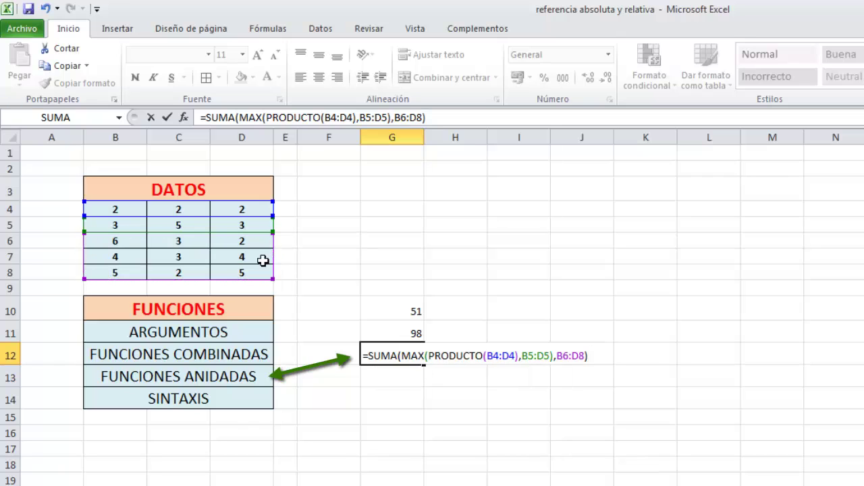
Examine which arguments in the G12 formula belong to PRODUCTO, MAX and SUMA.
{"action": "left_click", "coordinate": [487, 356]}
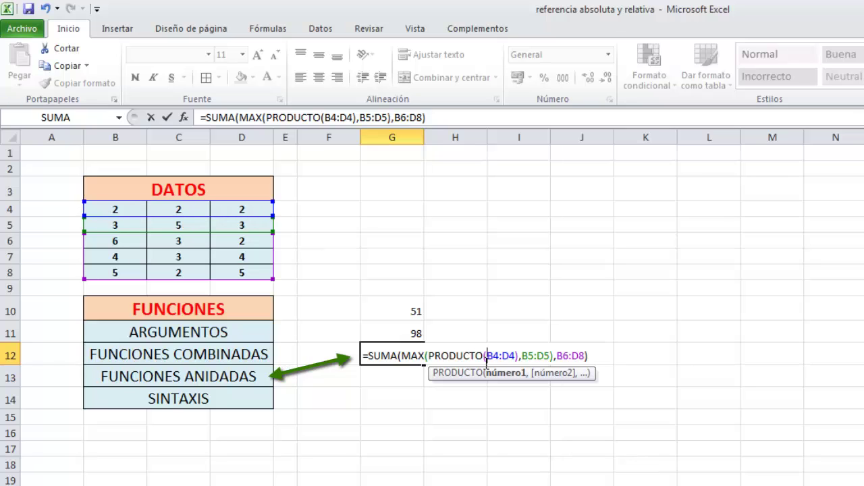
{"action": "left_click", "coordinate": [537, 356]}
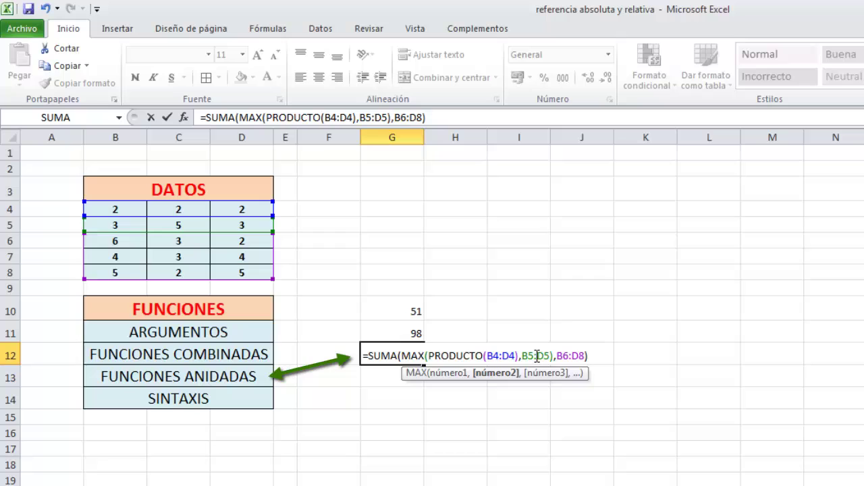
{"action": "left_click", "coordinate": [500, 356]}
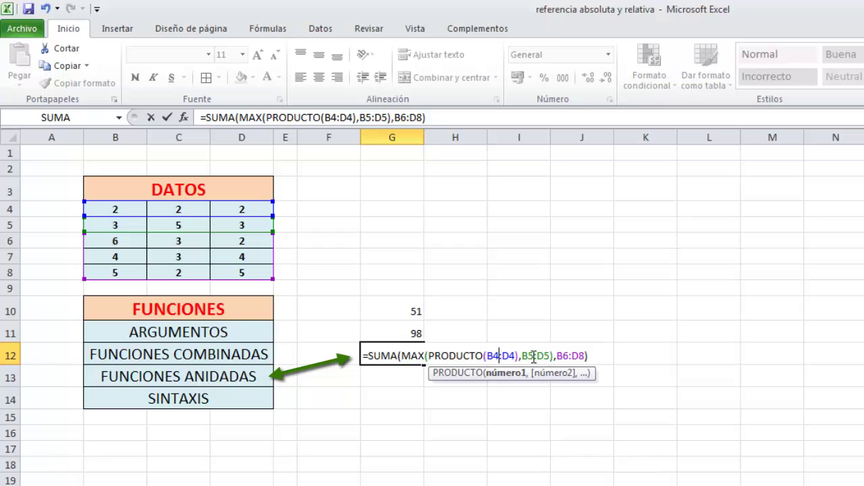
{"action": "left_click", "coordinate": [534, 356]}
{"action": "left_click", "coordinate": [503, 356]}
{"action": "left_click", "coordinate": [411, 356]}
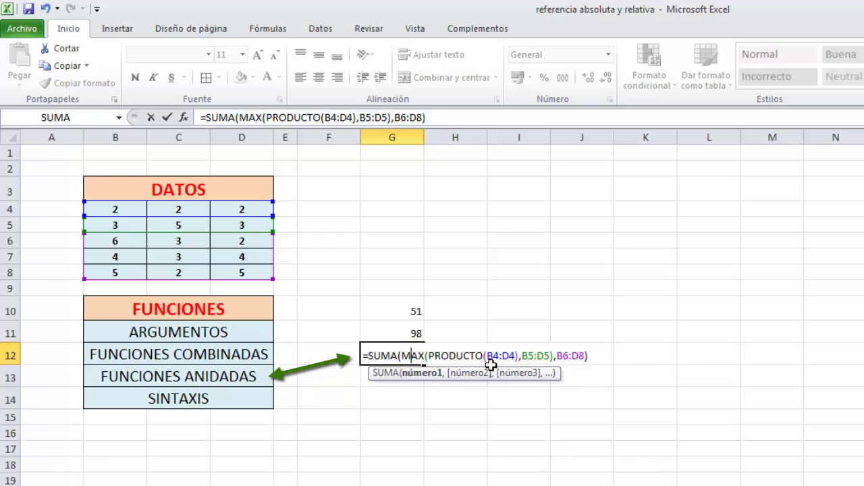
{"action": "left_click", "coordinate": [571, 358]}
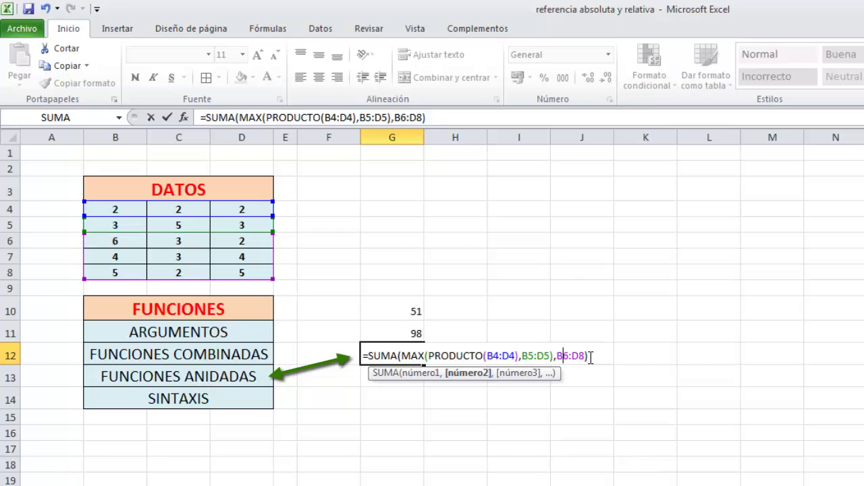
Change SUMA's second argument in G12 to B6:D6 and enter the formula.
{"action": "left_click_drag", "start_coordinate": [585, 356], "coordinate": [557, 355]}
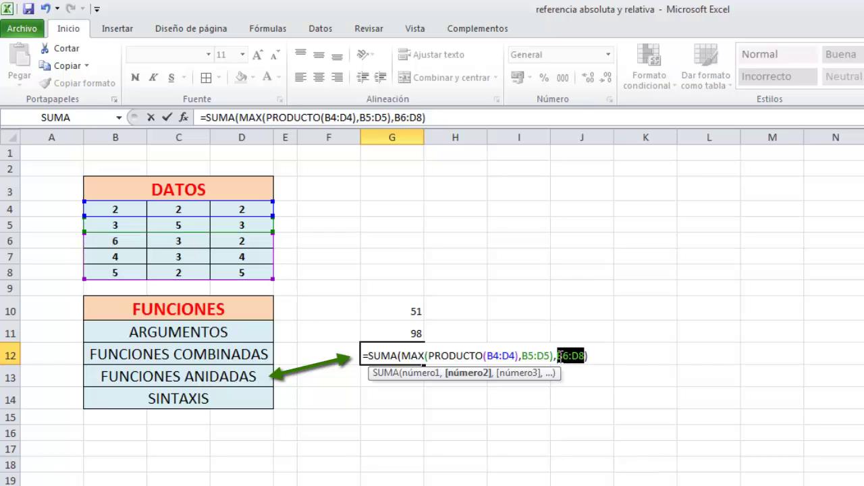
{"action": "left_click_drag", "start_coordinate": [113, 241], "coordinate": [284, 247]}
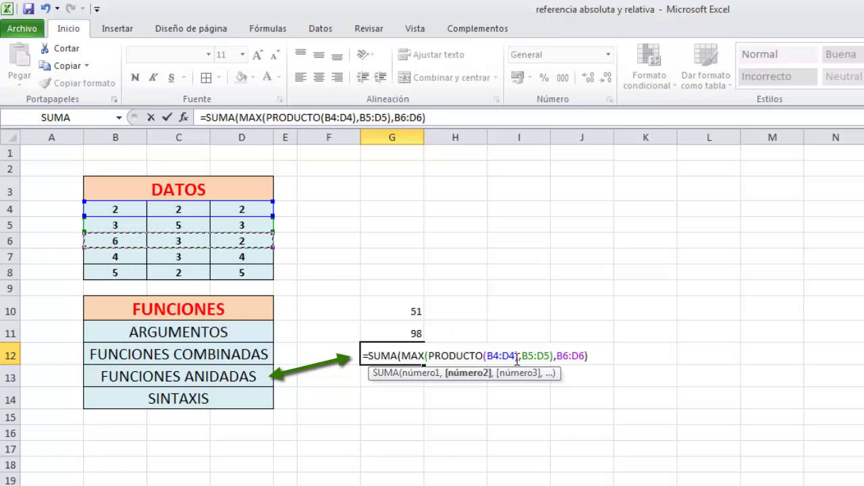
{"action": "left_click", "coordinate": [596, 356]}
{"action": "key", "text": "Return"}
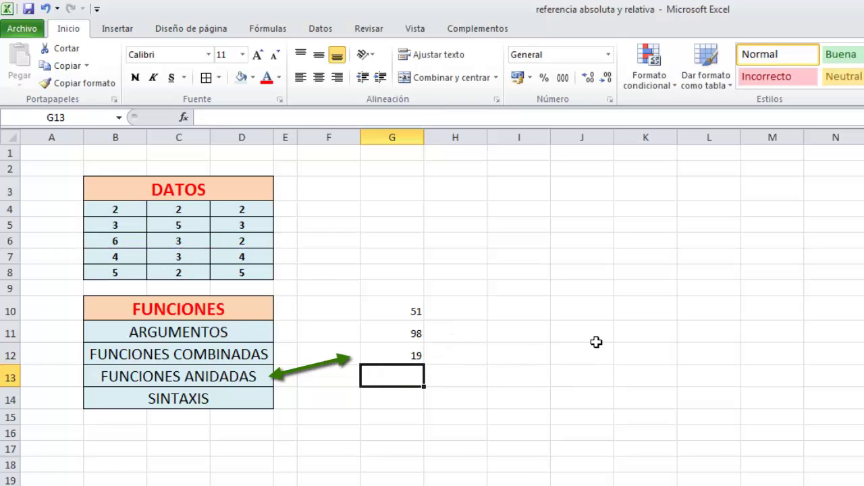
Reopen the G12 formula and examine how PRODUCTO(B4:D4) and B5:D5 serve as MAX's arguments and MAX as SUMA's first argument.
{"action": "left_click", "coordinate": [401, 356]}
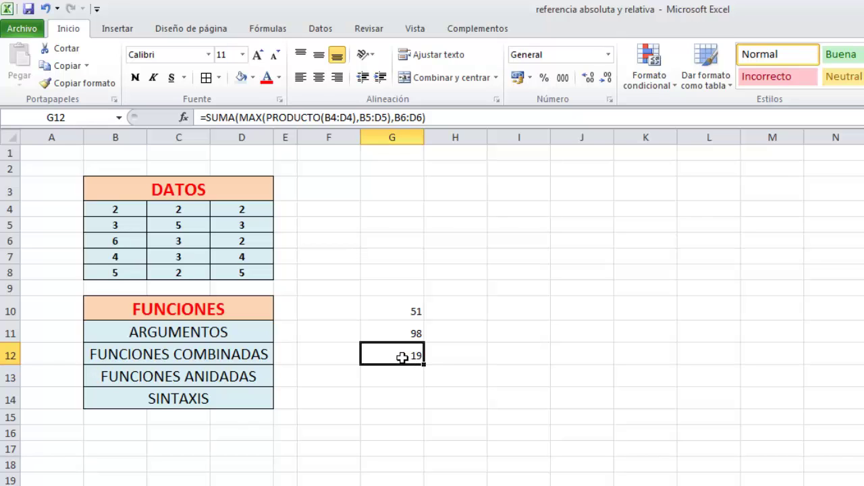
{"action": "double_click", "coordinate": [413, 356]}
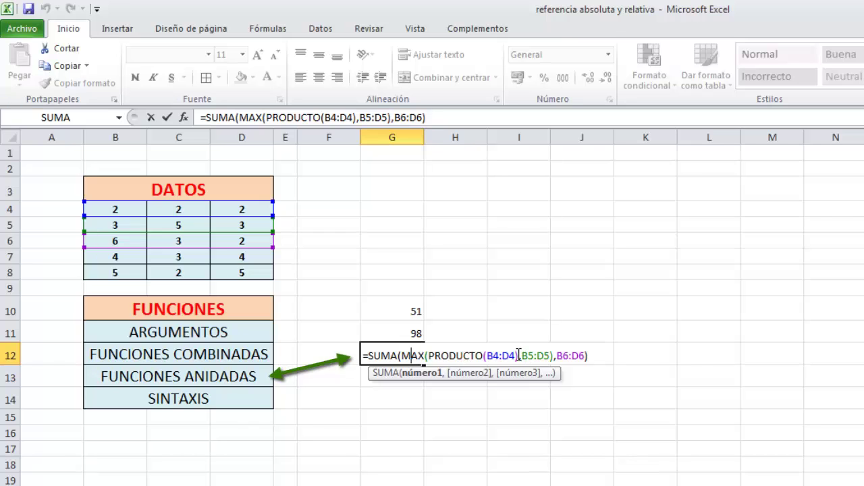
{"action": "left_click_drag", "start_coordinate": [518, 355], "coordinate": [428, 355]}
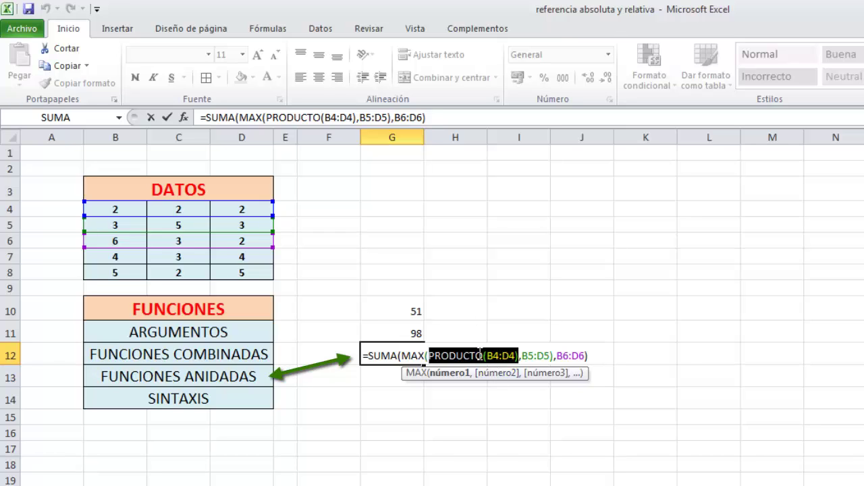
{"action": "left_click", "coordinate": [414, 356]}
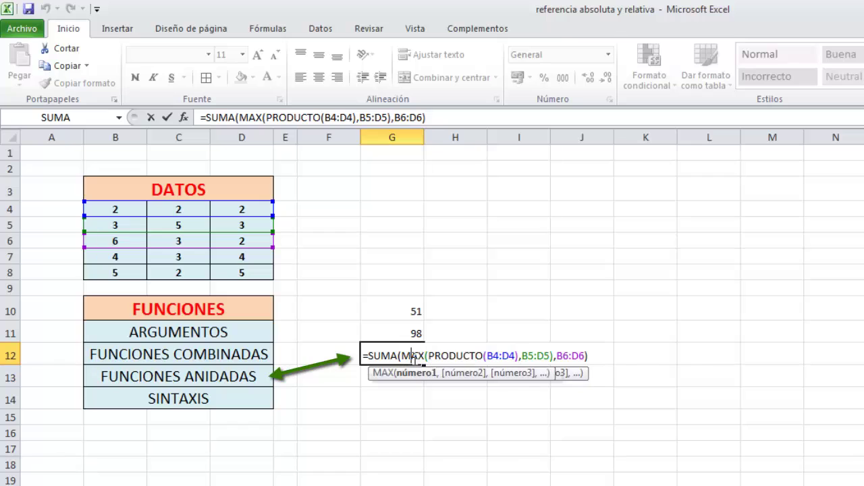
{"action": "left_click", "coordinate": [551, 356]}
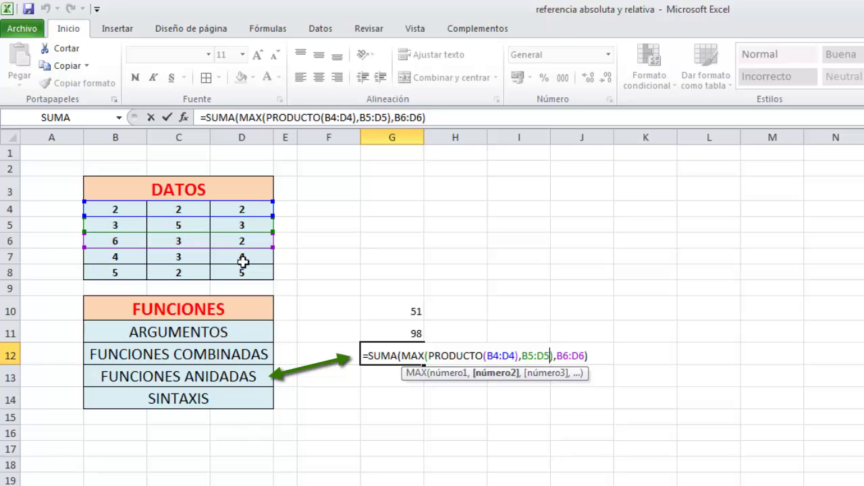
{"action": "left_click_drag", "start_coordinate": [487, 356], "coordinate": [543, 356]}
{"action": "left_click_drag", "start_coordinate": [487, 356], "coordinate": [510, 356]}
{"action": "left_click", "coordinate": [532, 359]}
{"action": "mouse_move", "coordinate": [487, 356]}
{"action": "left_mouse_down"}
{"action": "mouse_move", "coordinate": [545, 356]}
{"action": "mouse_move", "coordinate": [488, 356]}
{"action": "left_mouse_up"}
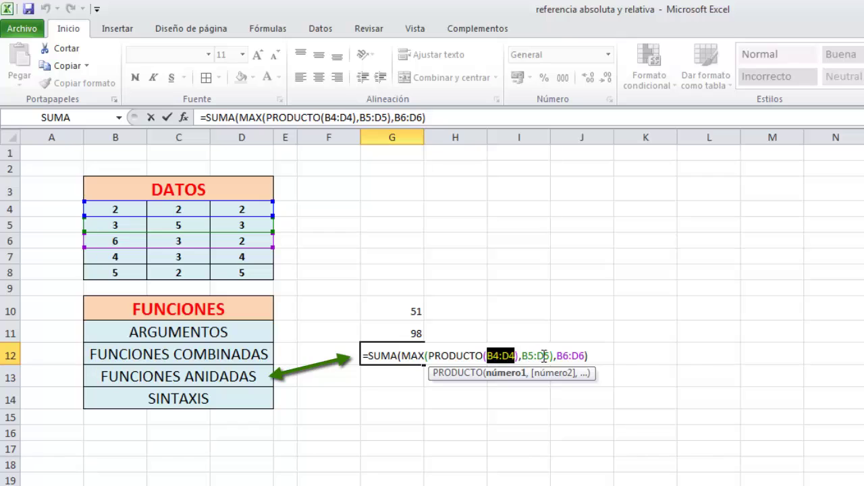
{"action": "left_click_drag", "start_coordinate": [550, 355], "coordinate": [522, 356]}
{"action": "left_click", "coordinate": [488, 357]}
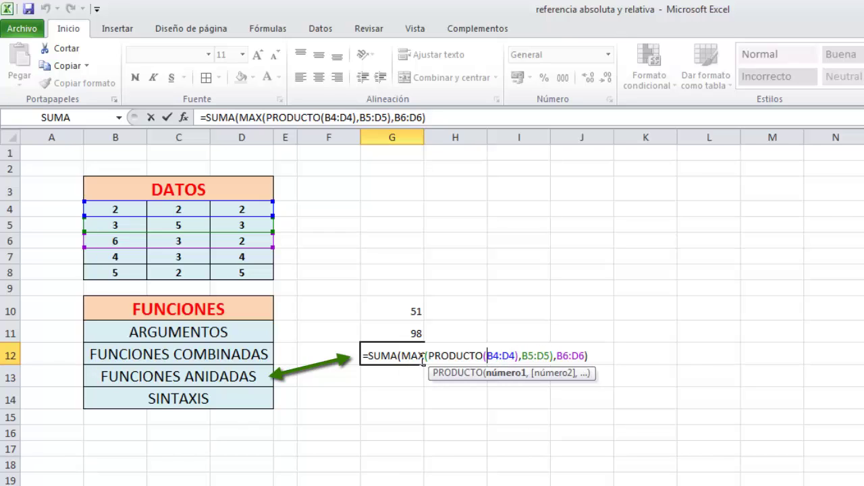
{"action": "left_click", "coordinate": [411, 357]}
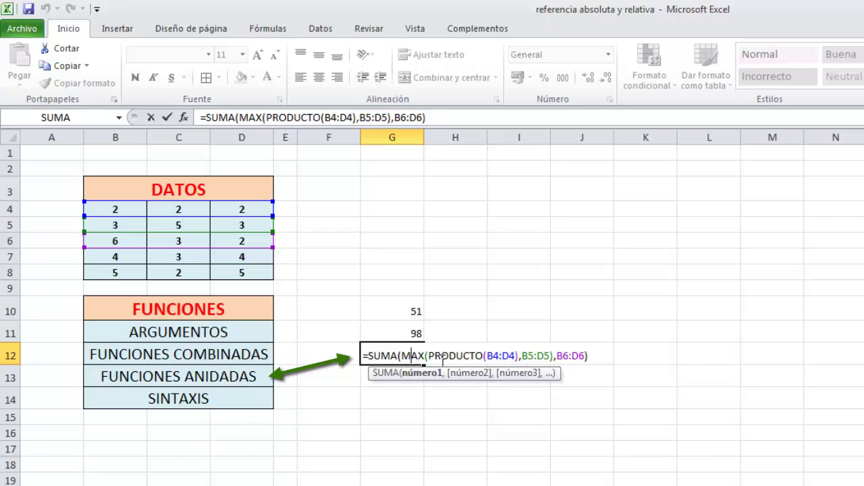
{"action": "left_click_drag", "start_coordinate": [450, 358], "coordinate": [551, 357]}
{"action": "left_click", "coordinate": [410, 357]}
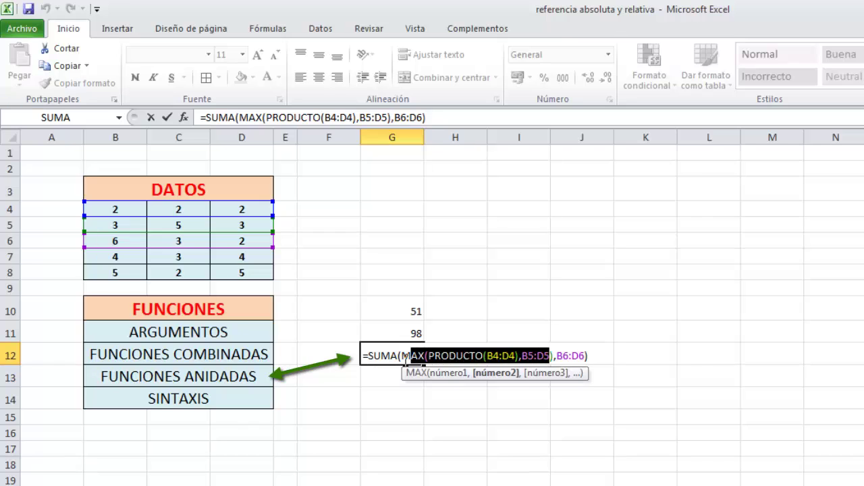
{"action": "left_click_drag", "start_coordinate": [403, 356], "coordinate": [551, 355]}
{"action": "key", "text": "Return"}
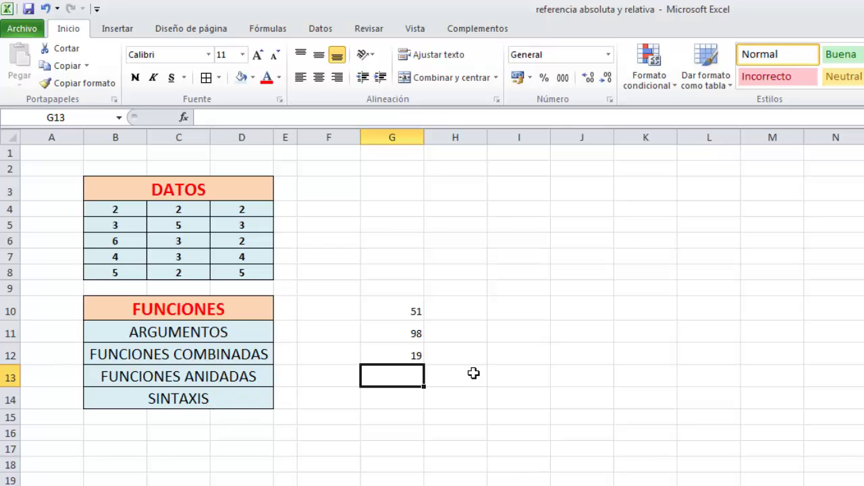
Write =SUMA(B4:D8) in G13 over the whole DATOS table as a syntax example.
{"action": "type", "text": "=S"}
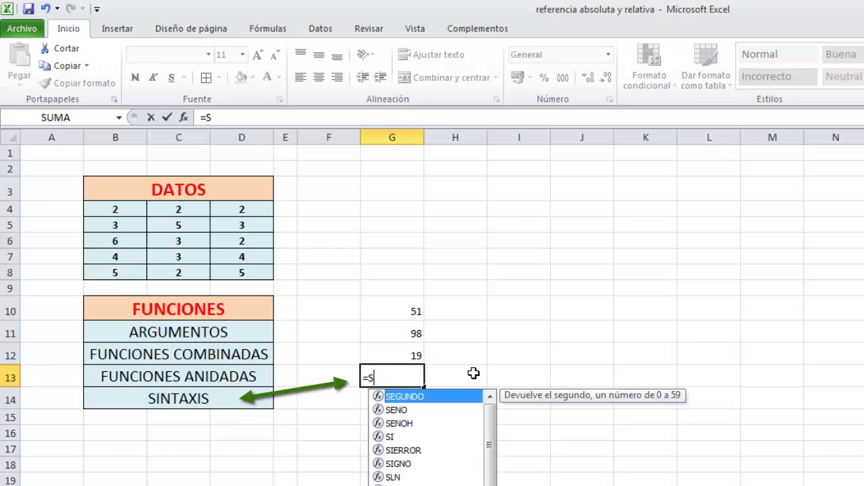
{"action": "type", "text": "UM"}
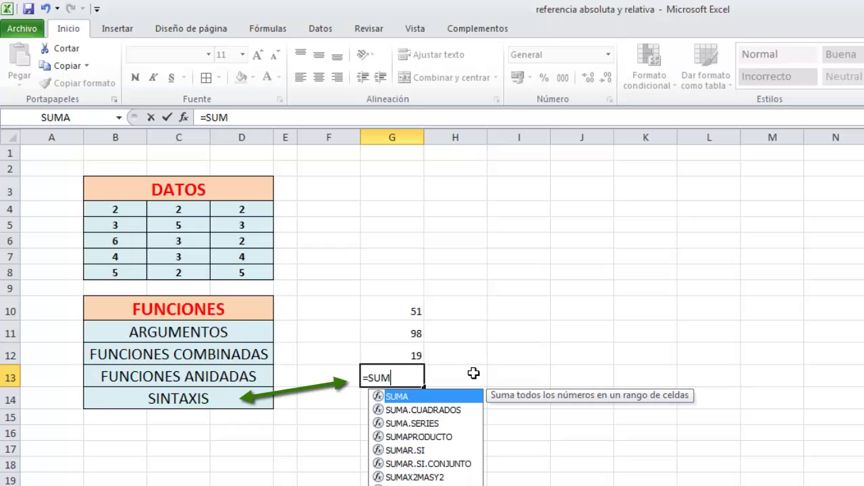
{"action": "double_click", "coordinate": [401, 403]}
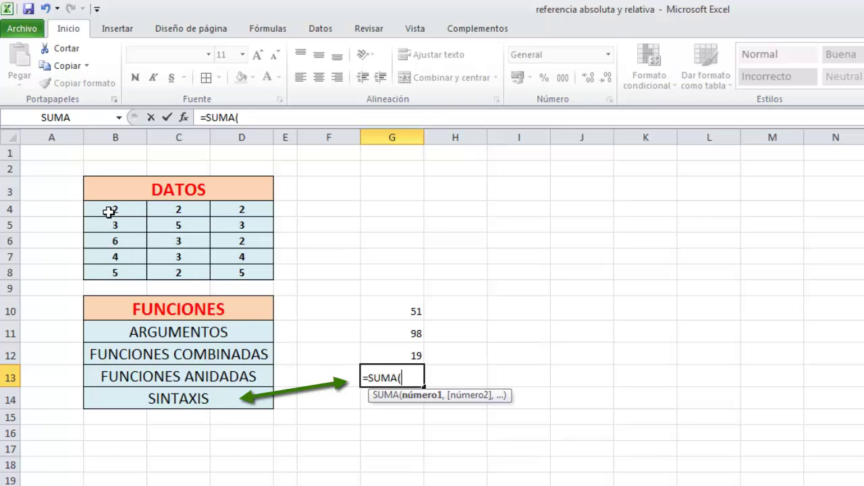
{"action": "left_click_drag", "start_coordinate": [109, 210], "coordinate": [230, 273]}
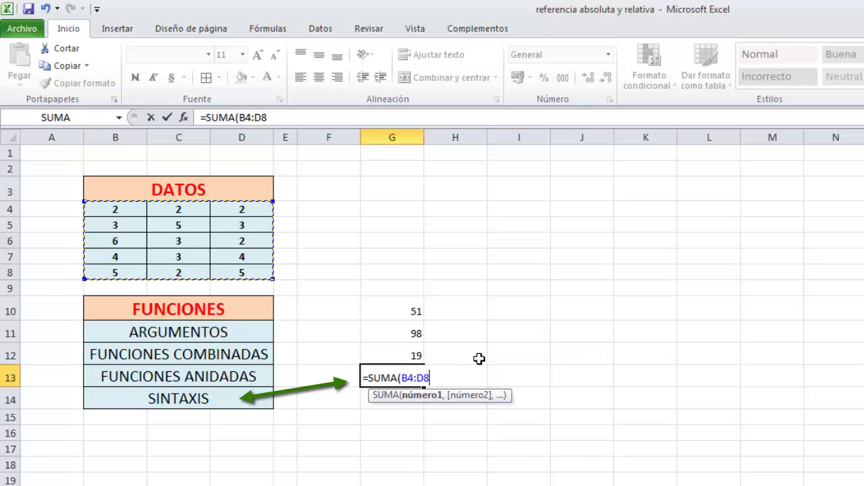
{"action": "type", "text": ")"}
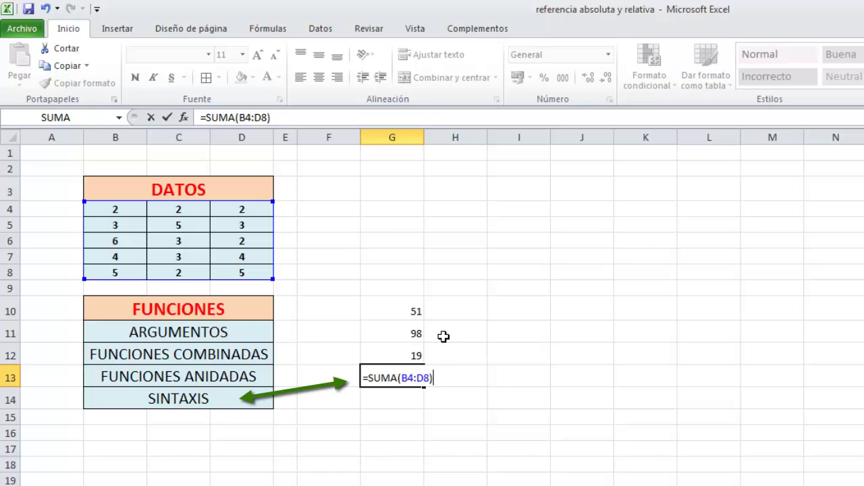
Erase the SUMA function and its range from G13, keeping only the equals sign.
{"action": "key", "text": "BackSpace"}
{"action": "key", "text": "BackSpace"}
{"action": "key", "text": "BackSpace"}
{"action": "key", "text": "BackSpace"}
{"action": "key", "text": "BackSpace"}
{"action": "key", "text": "BackSpace"}
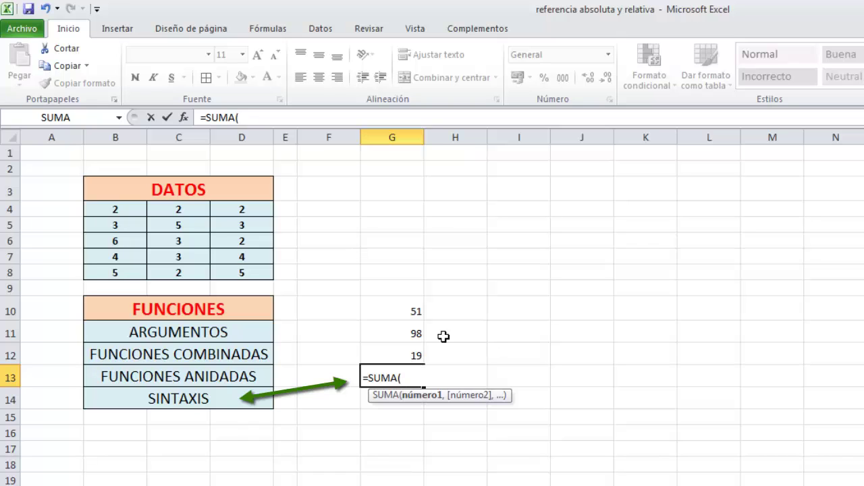
{"action": "key", "text": "BackSpace"}
{"action": "key", "text": "BackSpace"}
{"action": "key", "text": "BackSpace"}
{"action": "key", "text": "BackSpace"}
{"action": "key", "text": "BackSpace"}
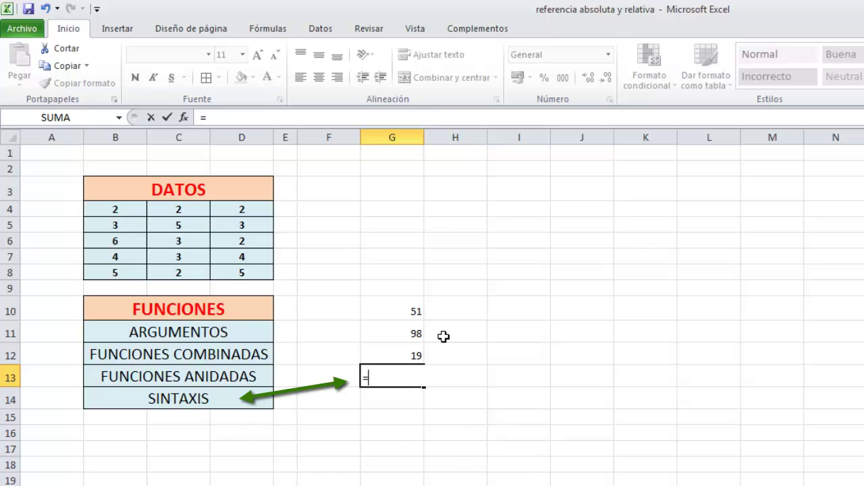
{"action": "type", "text": "S"}
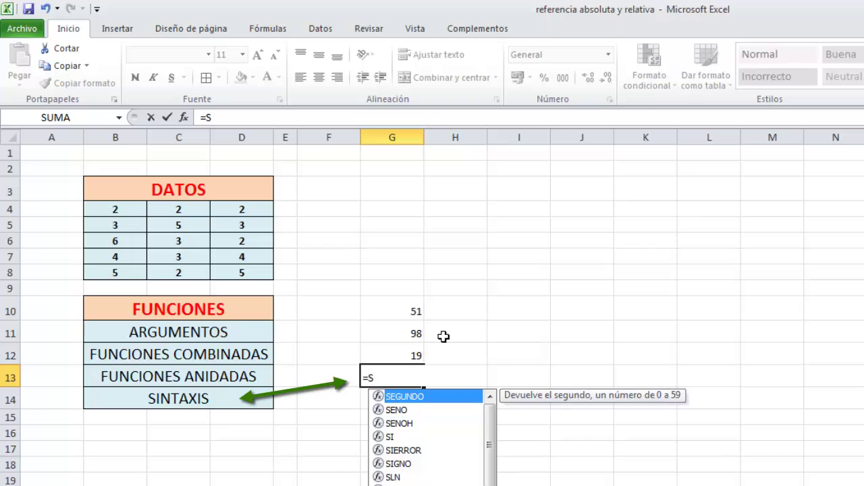
{"action": "key", "text": "BackSpace"}
{"action": "type", "text": "PR"}
{"action": "key", "text": "BackSpace"}
{"action": "key", "text": "BackSpace"}
{"action": "type", "text": "O"}
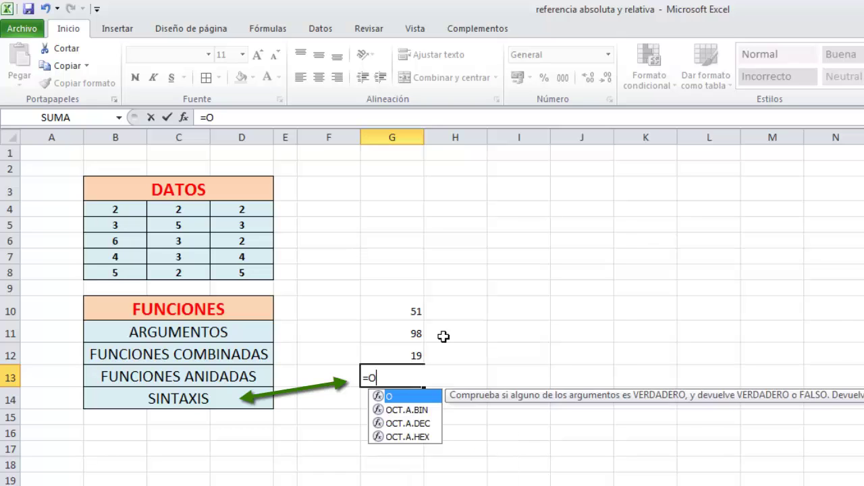
{"action": "key", "text": "BackSpace"}
Complete the formula in G13 as =POTENCIA(B4,C4), with B4 as the number and C4 as the power, and enter it.
{"action": "type", "text": "POTENCIA"}
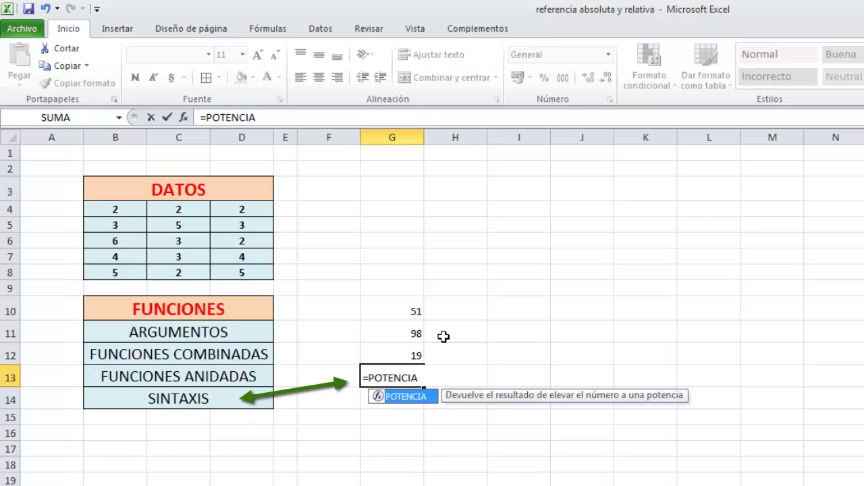
{"action": "type", "text": "("}
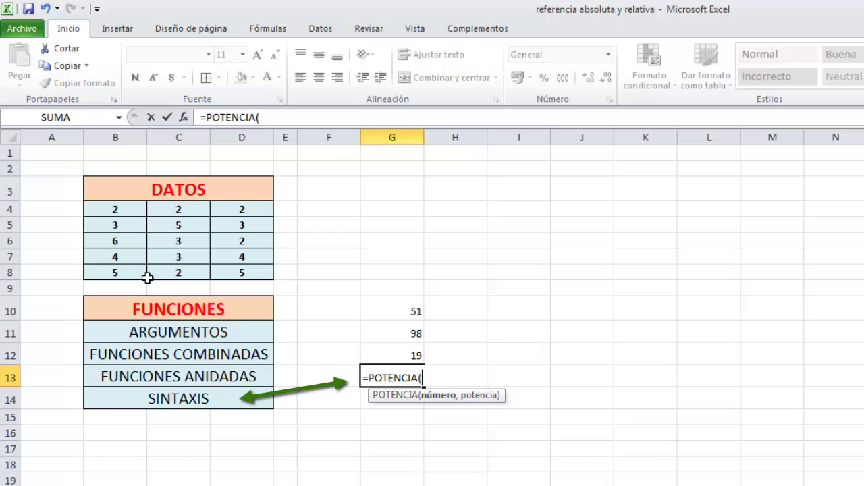
{"action": "left_click", "coordinate": [118, 211]}
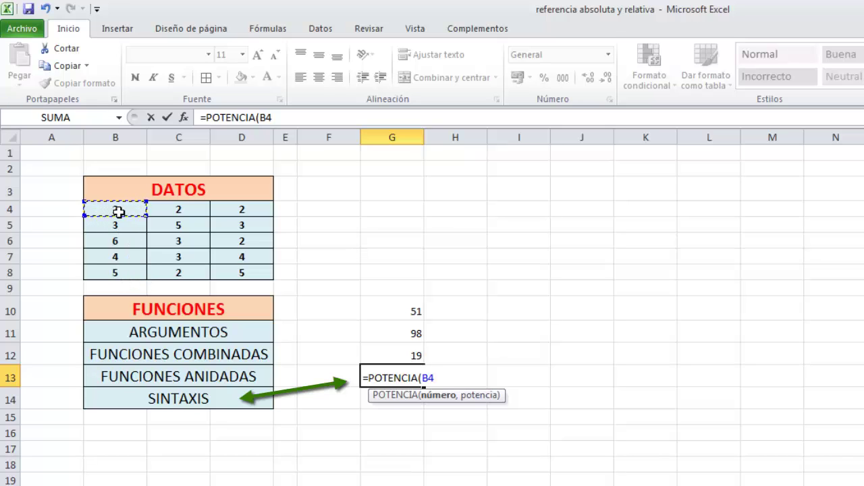
{"action": "type", "text": ","}
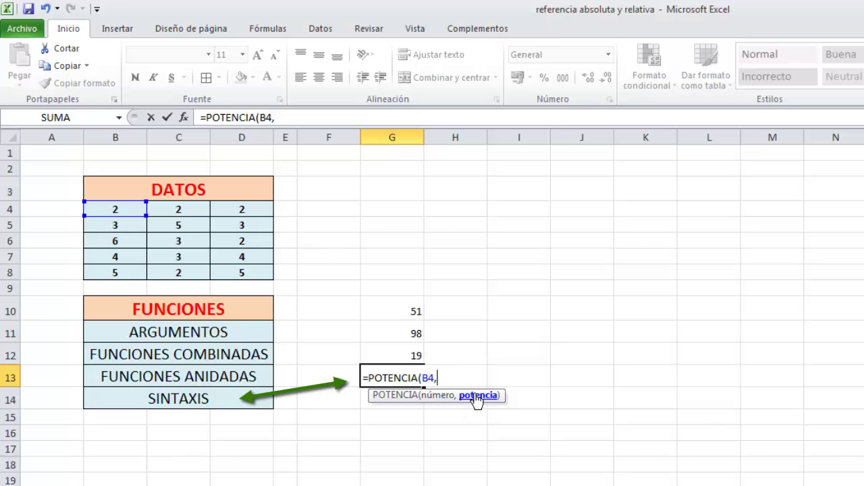
{"action": "left_click", "coordinate": [178, 211]}
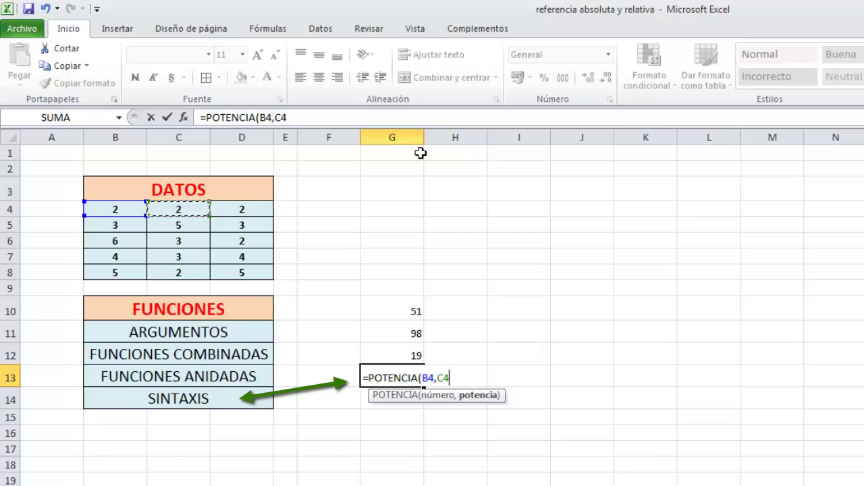
{"action": "type", "text": ")"}
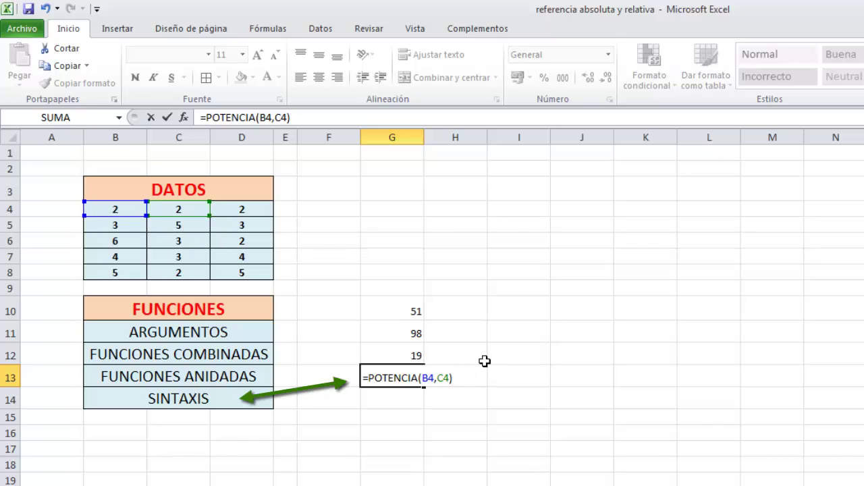
{"action": "key", "text": "Return"}
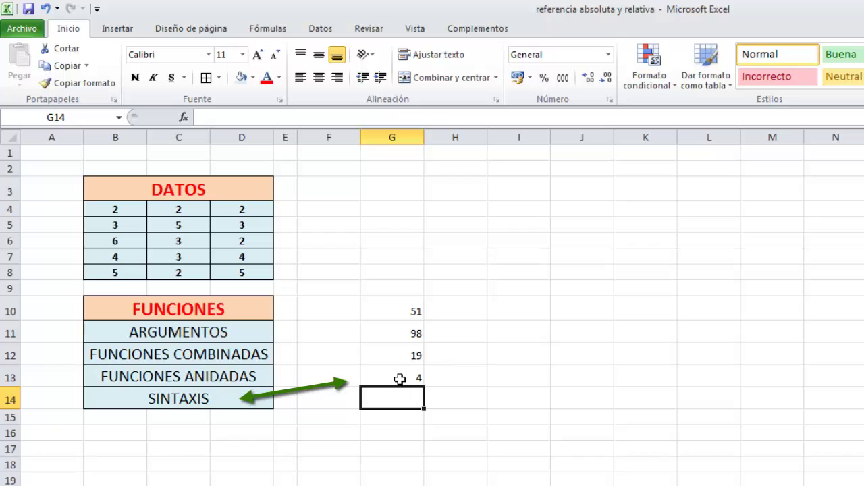
Change the power argument of the POTENCIA formula in G13 to B5 and enter the formula.
{"action": "left_click", "coordinate": [401, 379]}
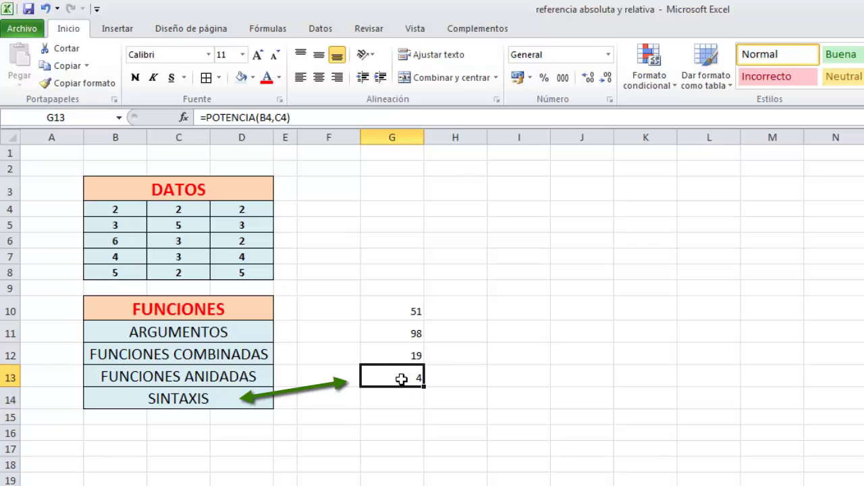
{"action": "double_click", "coordinate": [401, 379]}
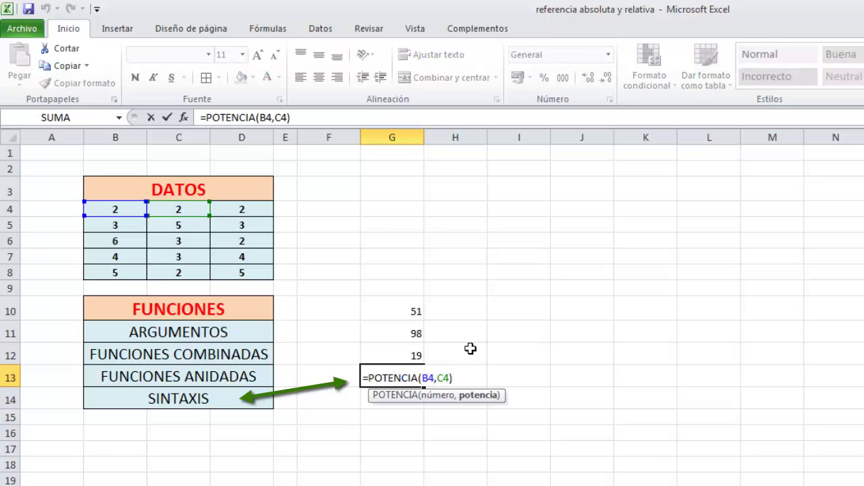
{"action": "key", "text": "BackSpace"}
{"action": "key", "text": "BackSpace"}
{"action": "left_click", "coordinate": [132, 225]}
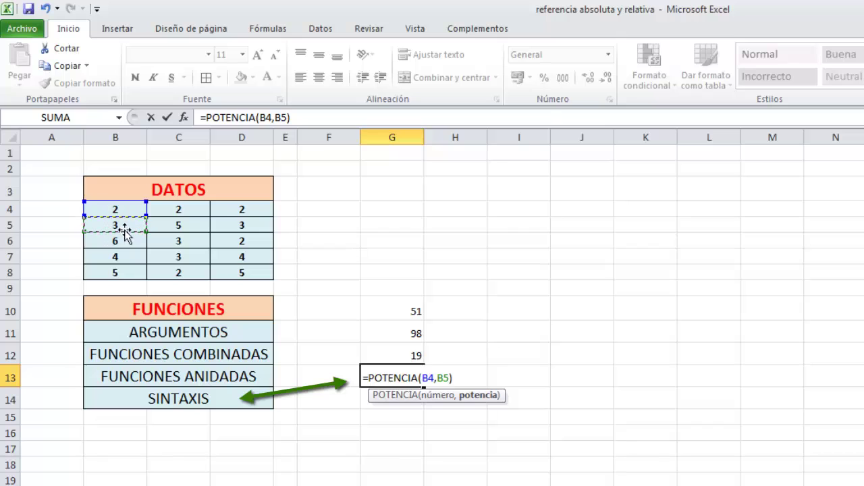
{"action": "key", "text": "Return"}
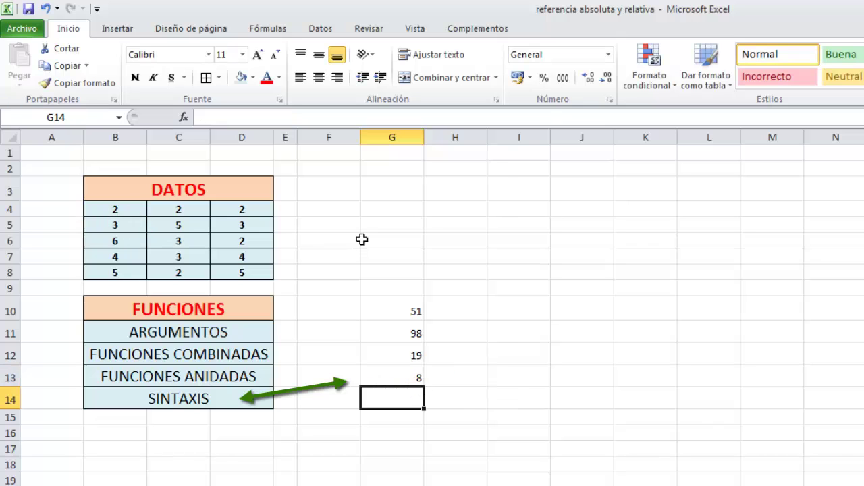
Reopen the POTENCIA formula in G13 to examine its número and potencia arguments.
{"action": "left_click", "coordinate": [399, 377]}
{"action": "double_click", "coordinate": [403, 377]}
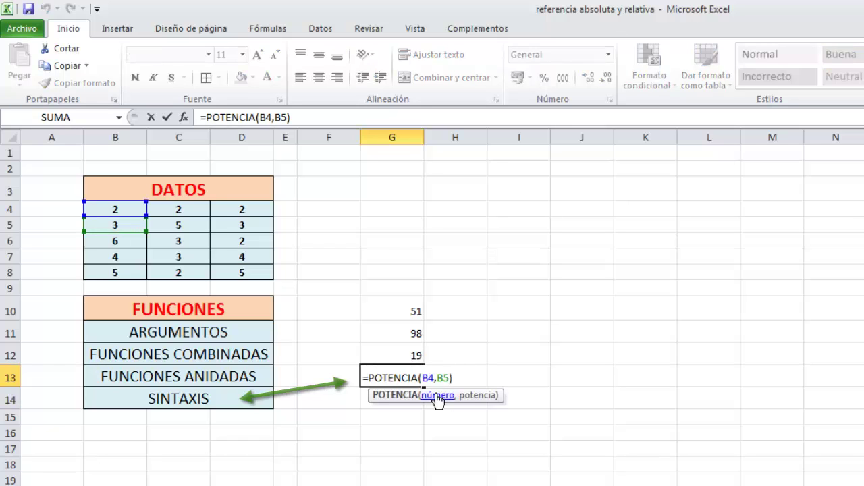